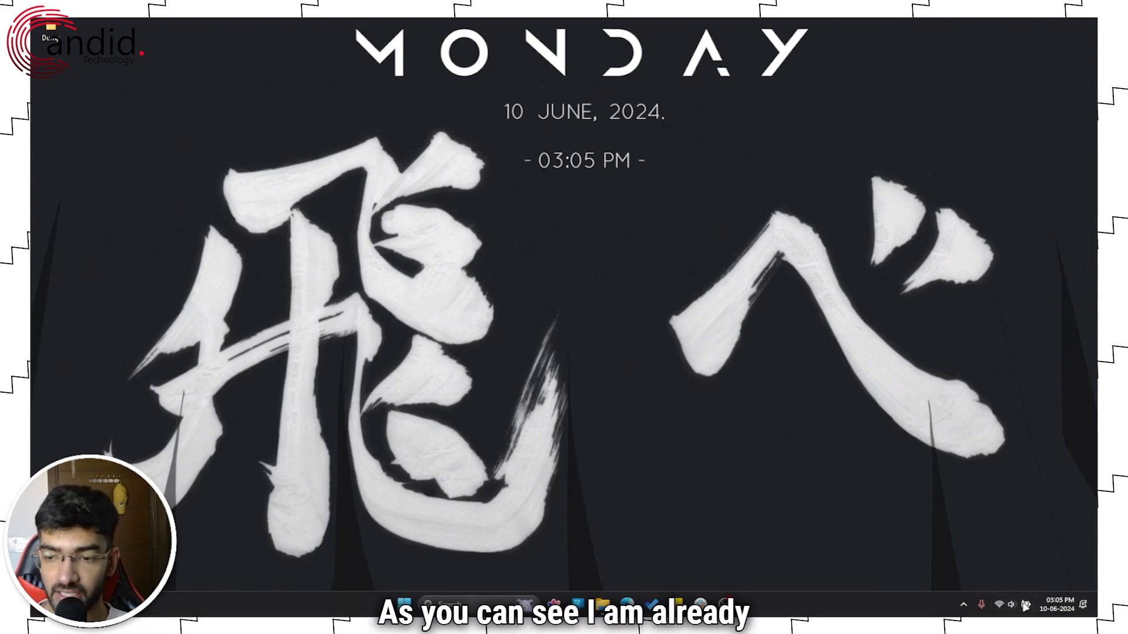
Check the Wi-Fi connection and run the fast.com speed test in Edge, which reports 100 Mbps
left_click(1006, 605)
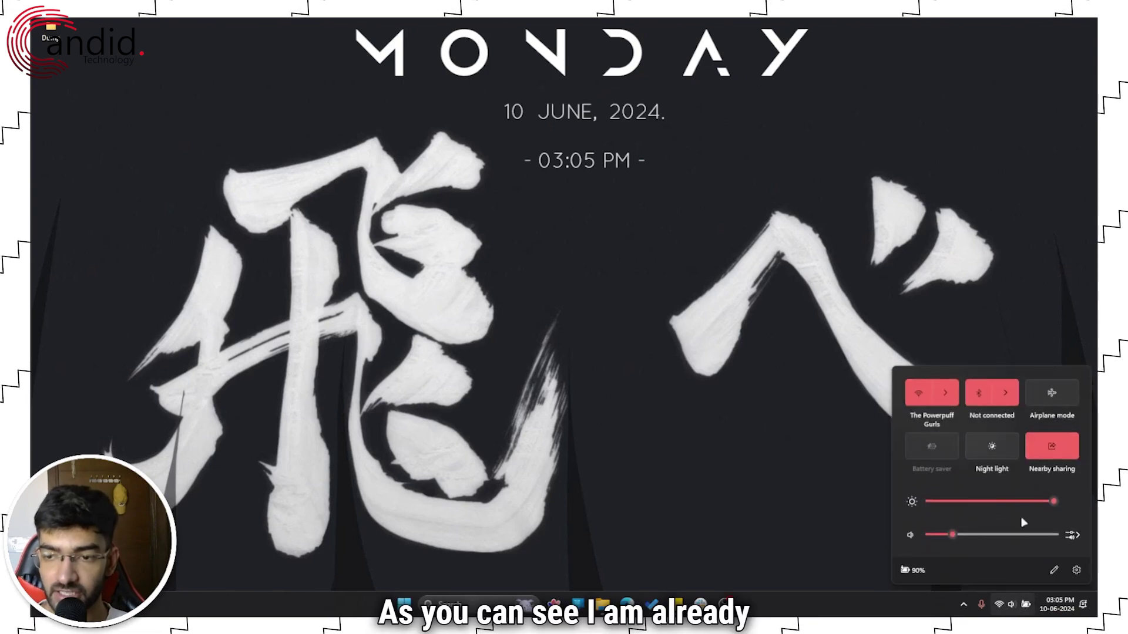
left_click(727, 397)
key("super+4")
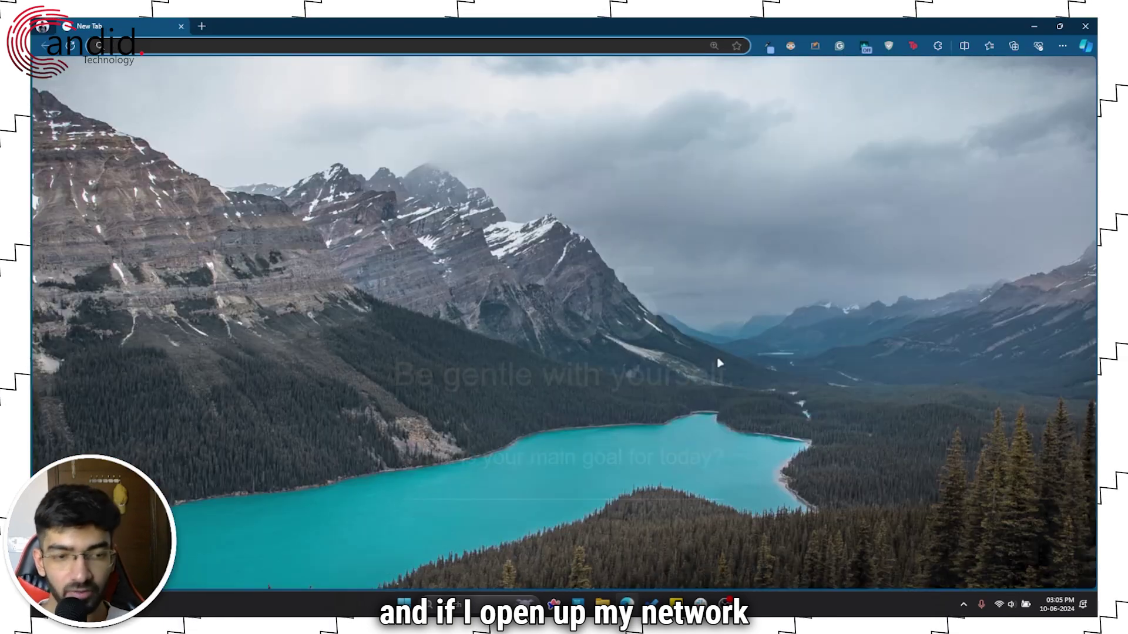
type("fast.com")
key("Return")
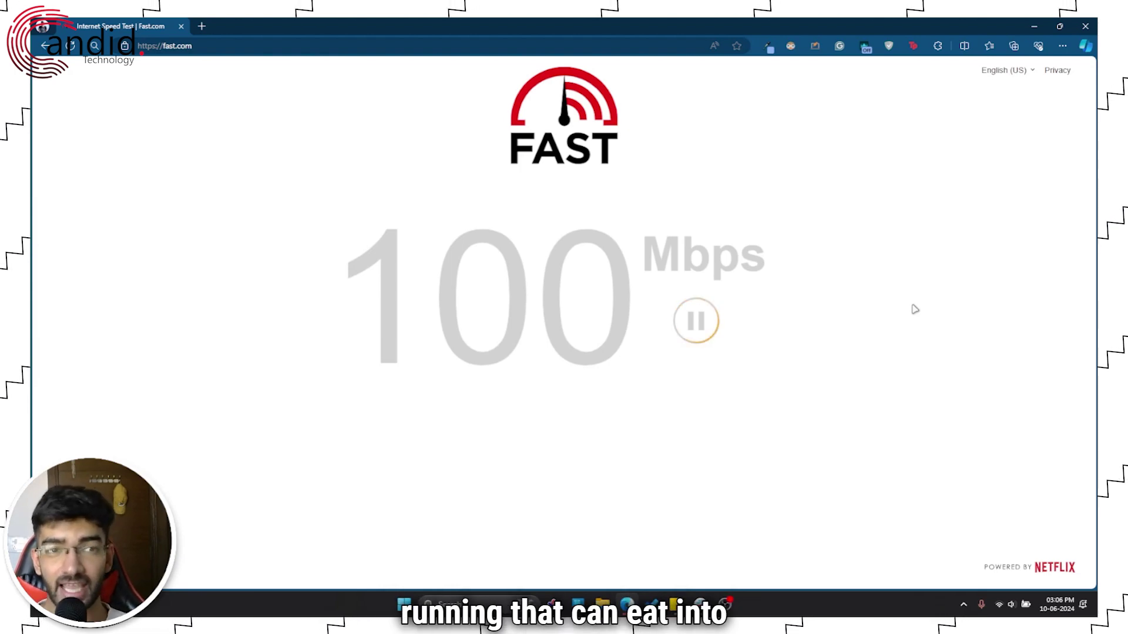
left_click(295, 48)
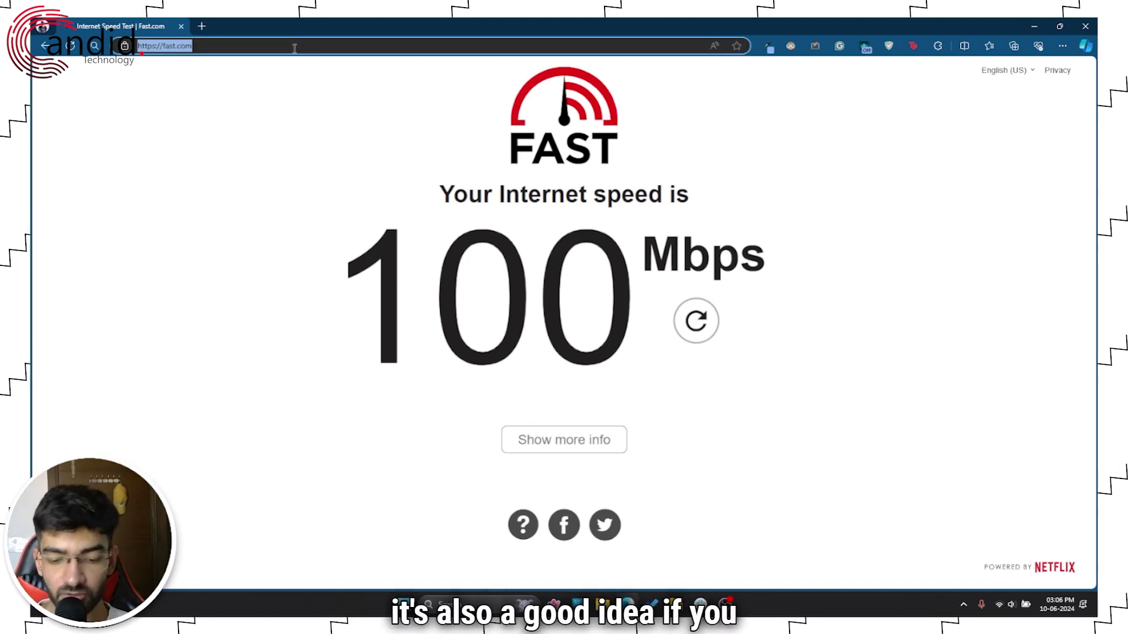
Search 'valorant server status' and open the Riot Games Service Status site in English
type("valorant")
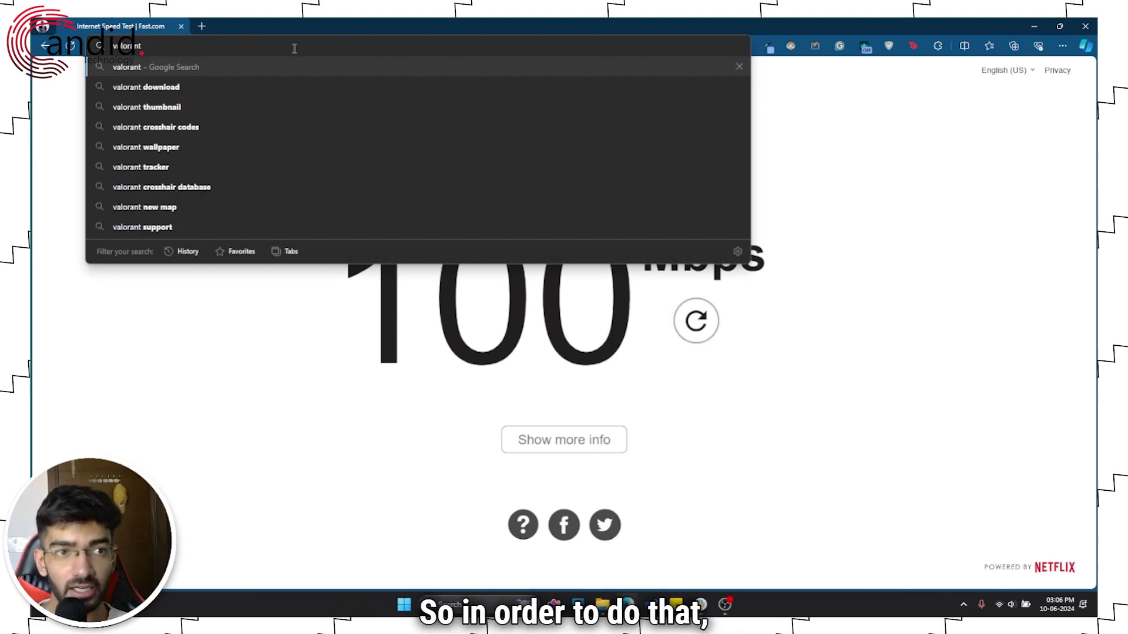
type(" se")
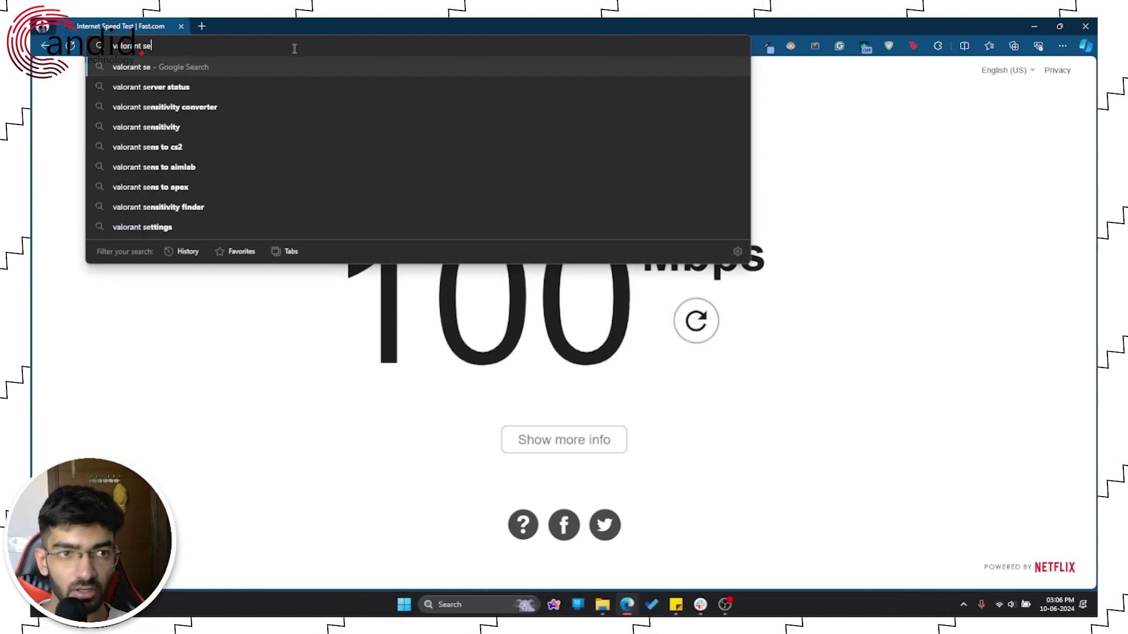
key("Down")
key("Return")
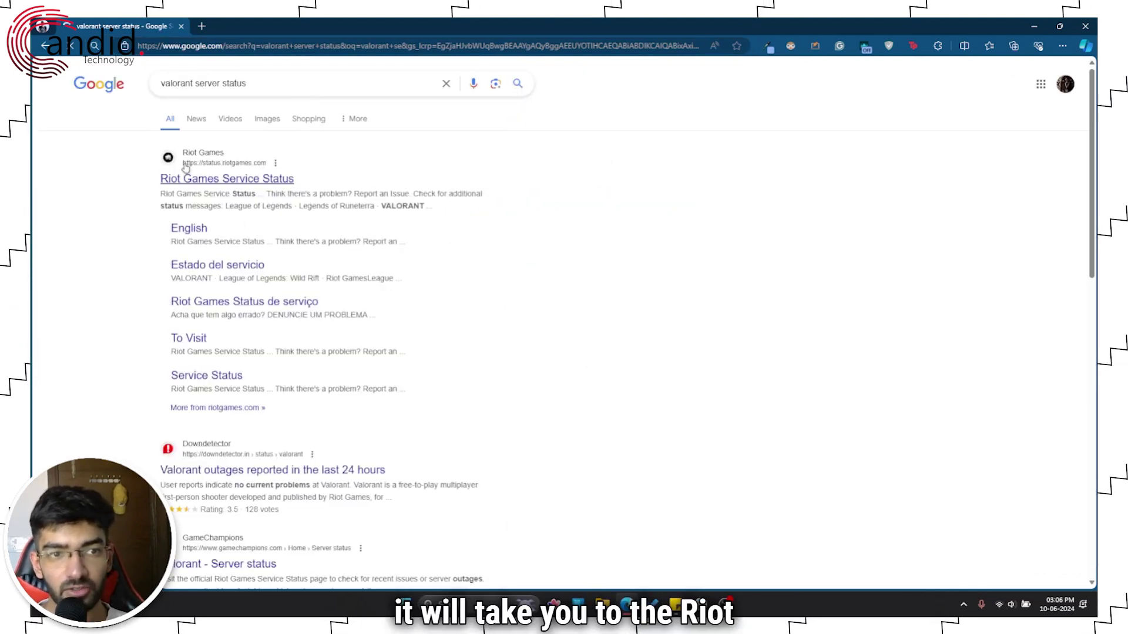
left_click(222, 171)
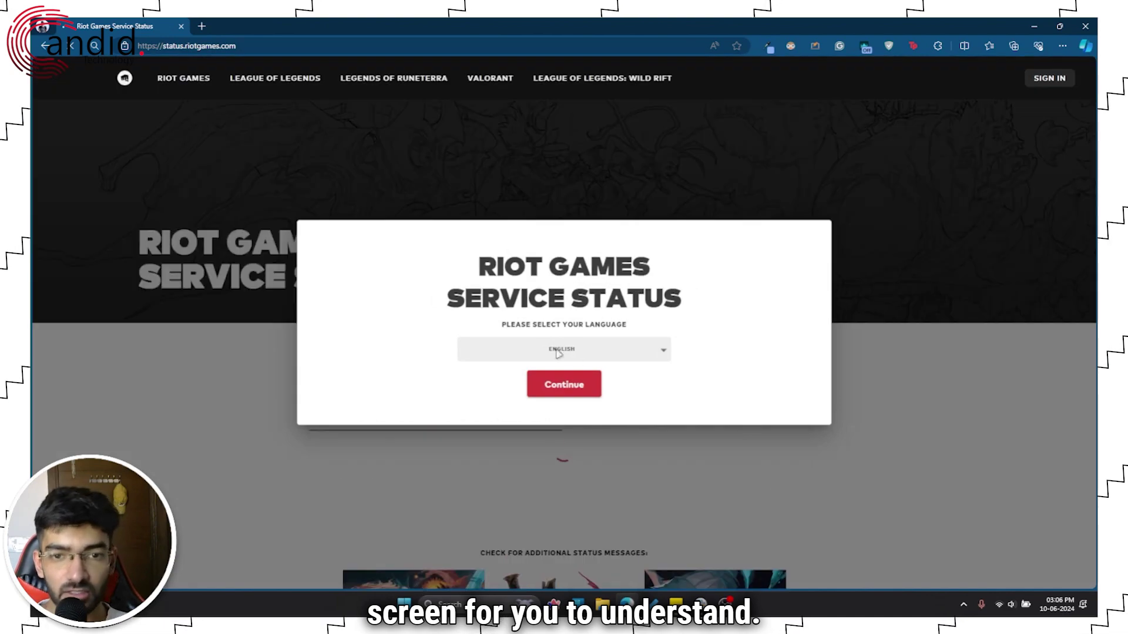
left_click(565, 387)
Open the VALORANT status for Asia Pacific and check current and recent issues, which show none
scroll(568, 385, "down", 5)
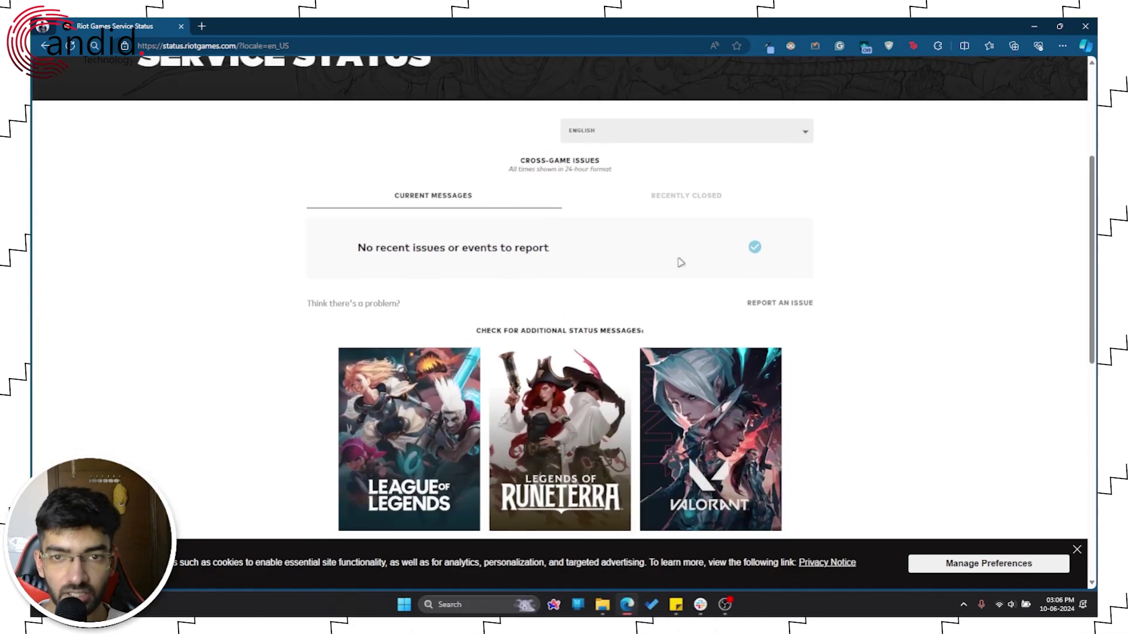
scroll(679, 262, "down", 1)
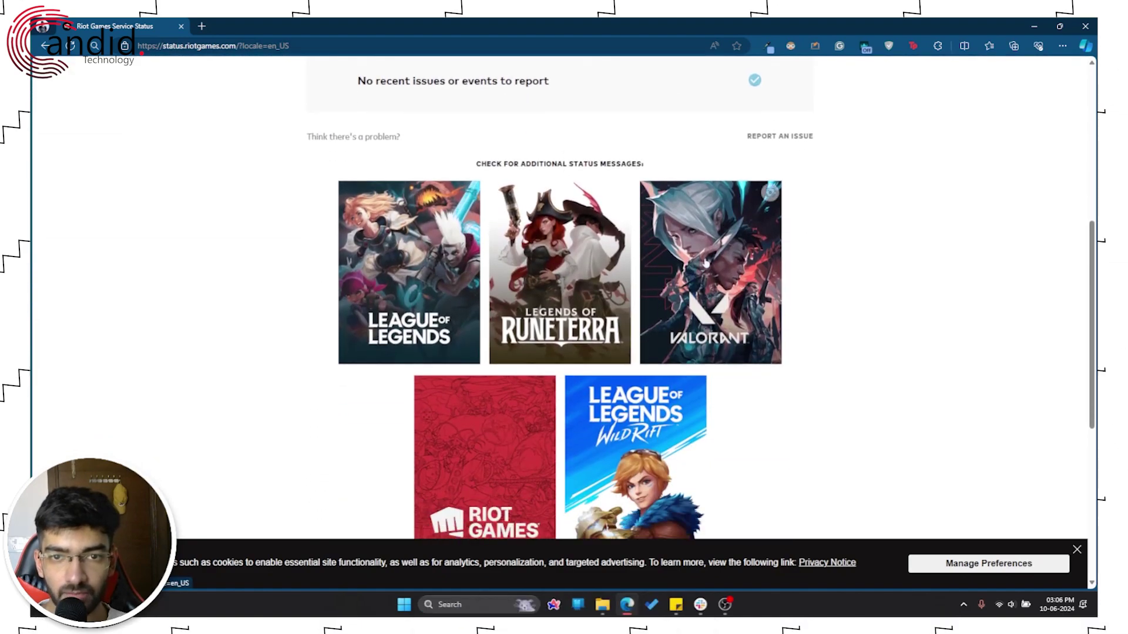
left_click(707, 263)
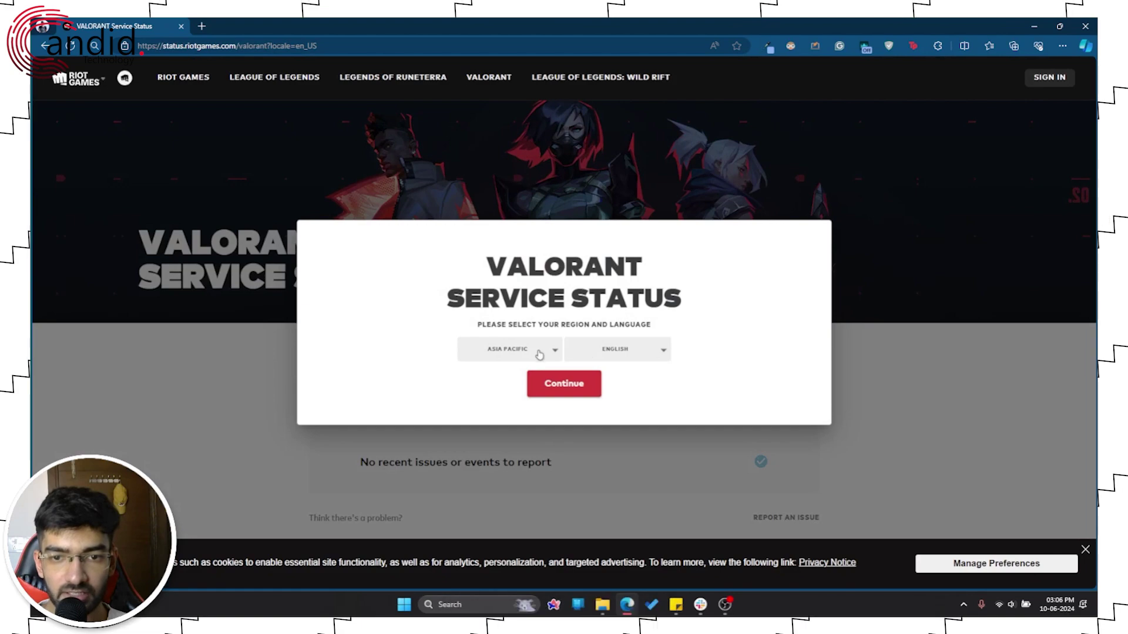
left_click(589, 383)
scroll(594, 380, "down", 3)
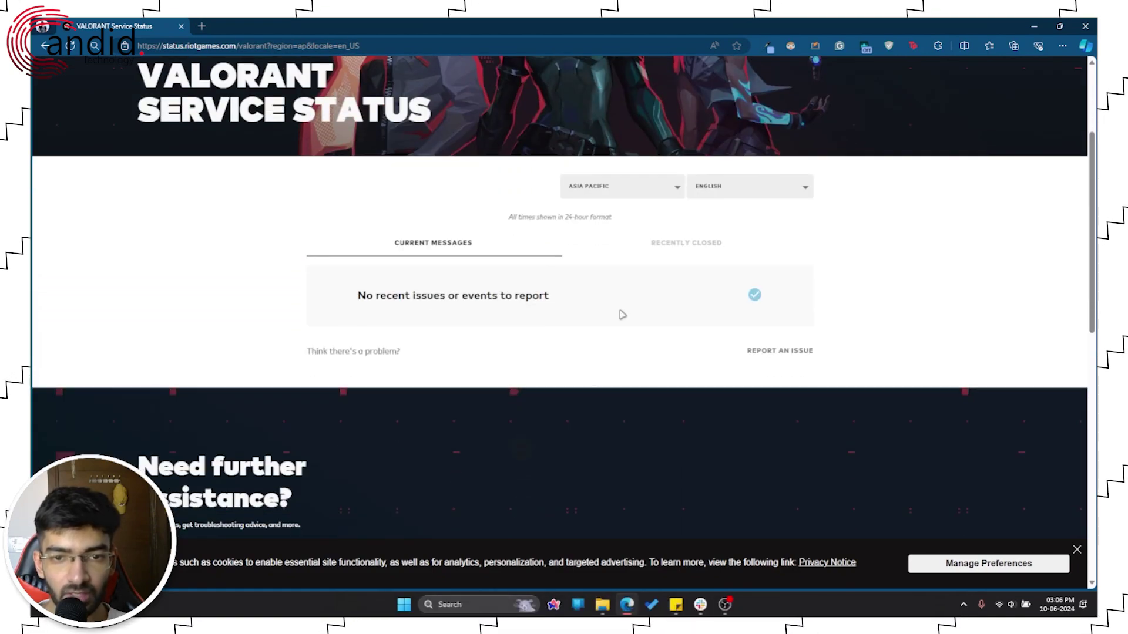
left_click_drag(609, 283, 345, 292)
left_click(658, 305)
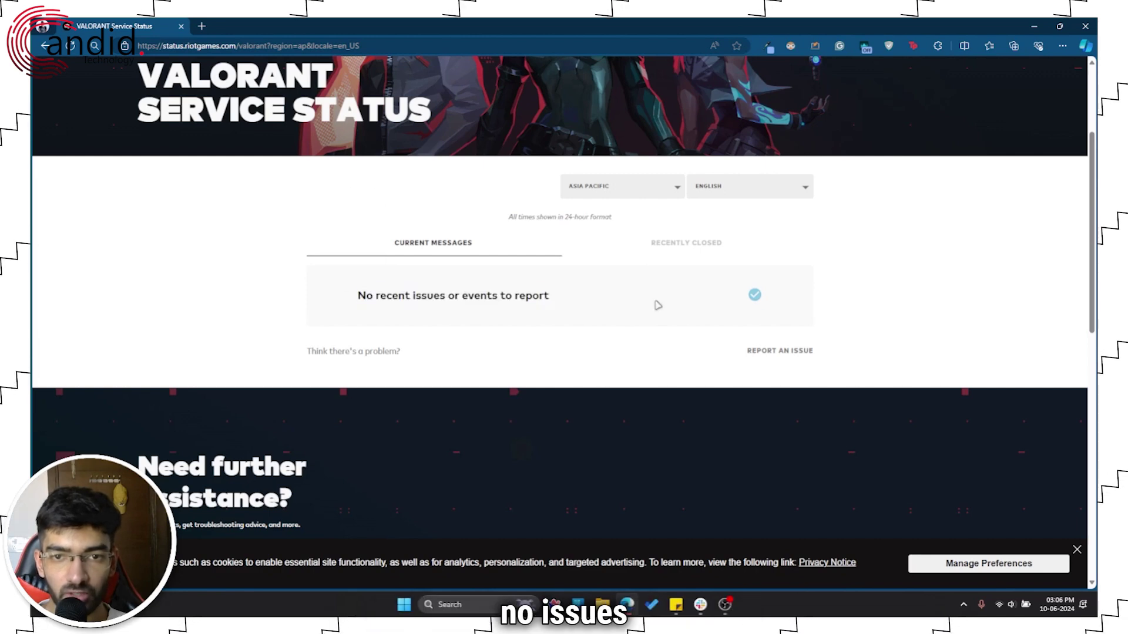
left_click(679, 251)
left_click(453, 249)
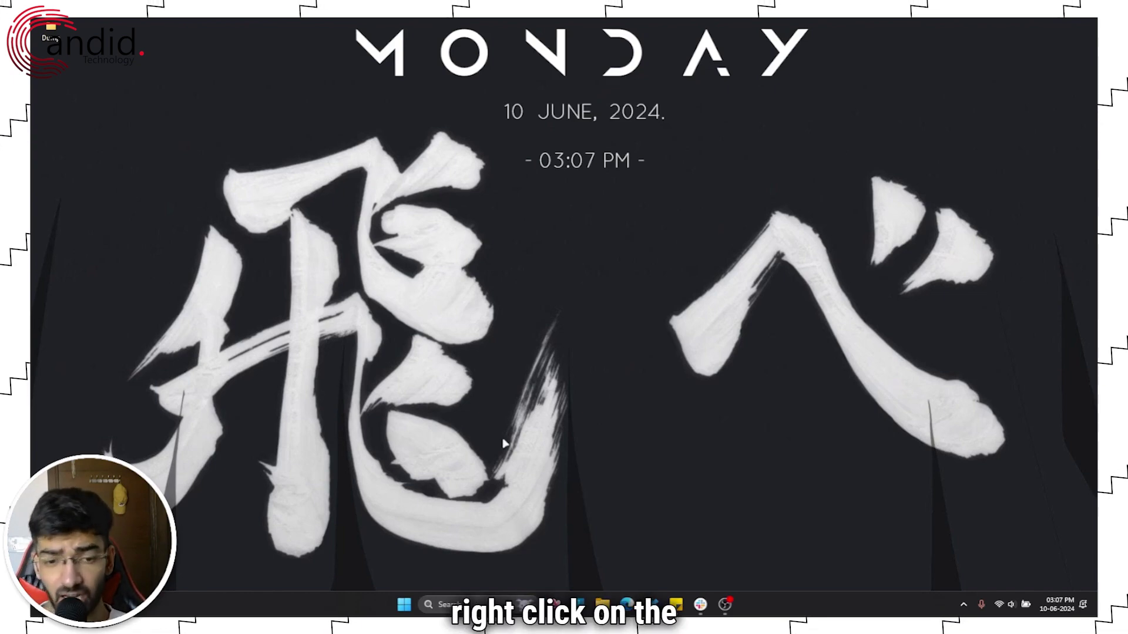
right_click(404, 605)
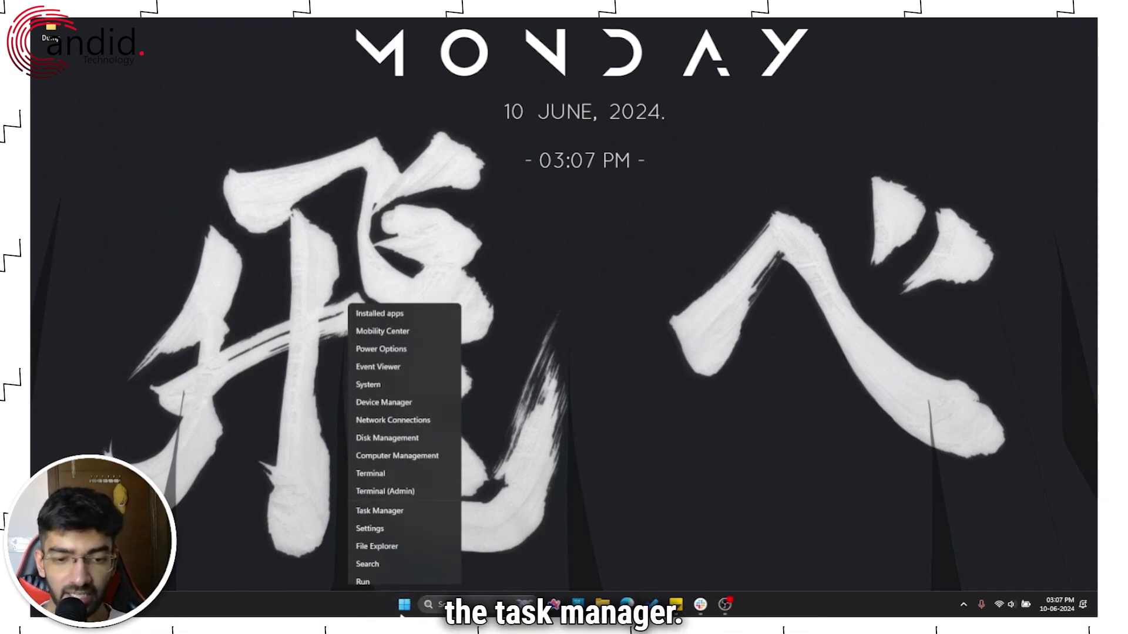
left_click(411, 468)
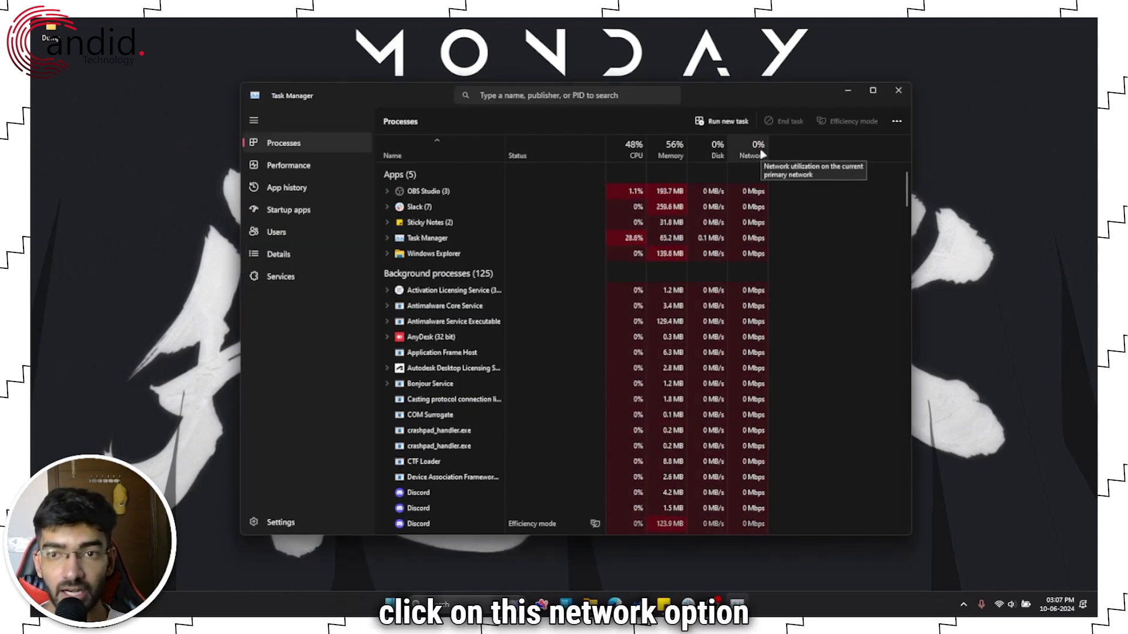
left_click(758, 154)
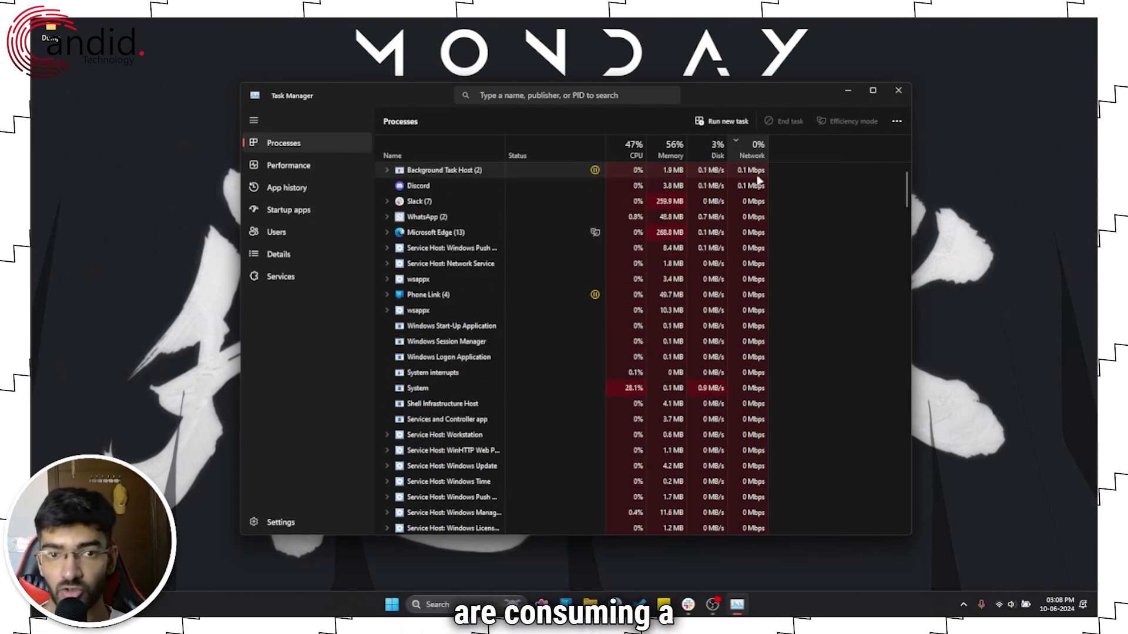
left_click(757, 177)
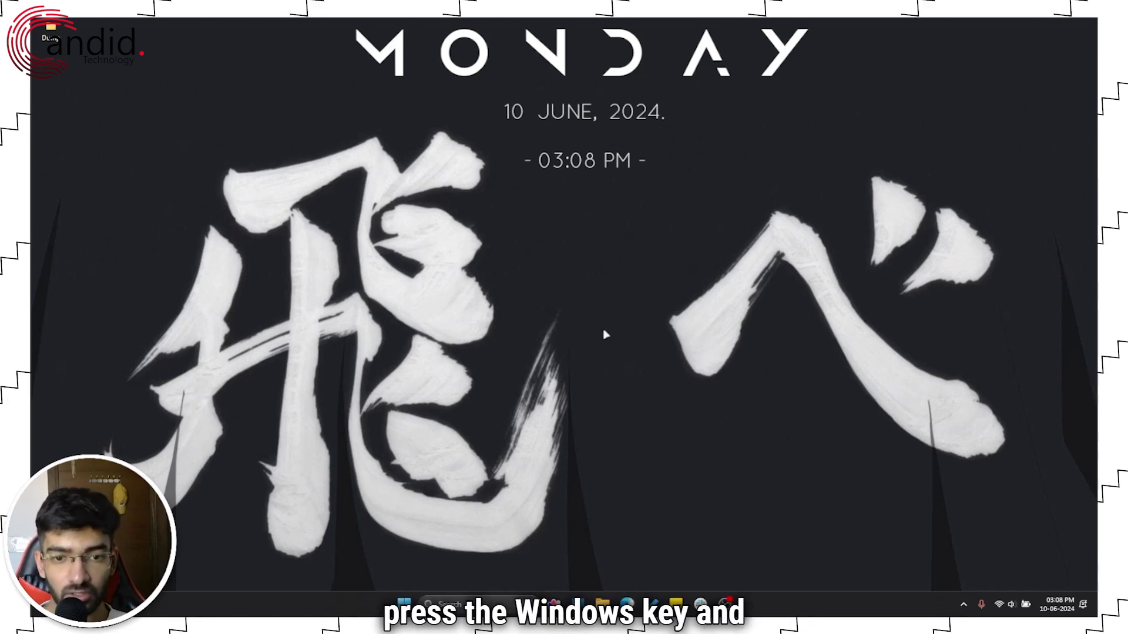
Go from Control Panel through Network and Sharing Center to the adapter settings list
key("super")
type("control")
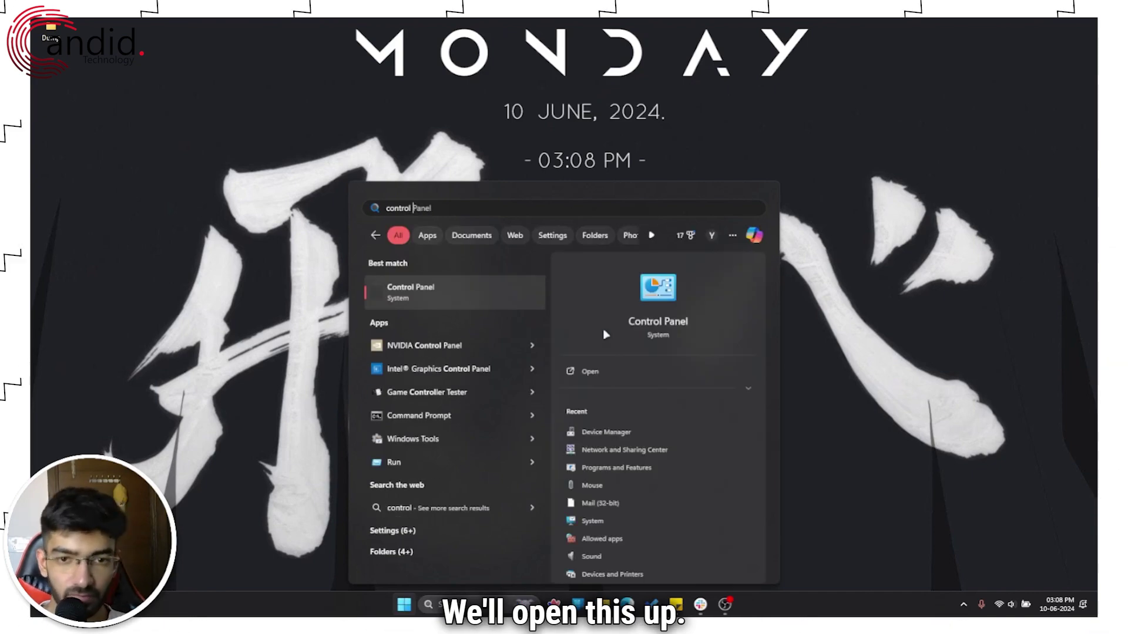
key("Return")
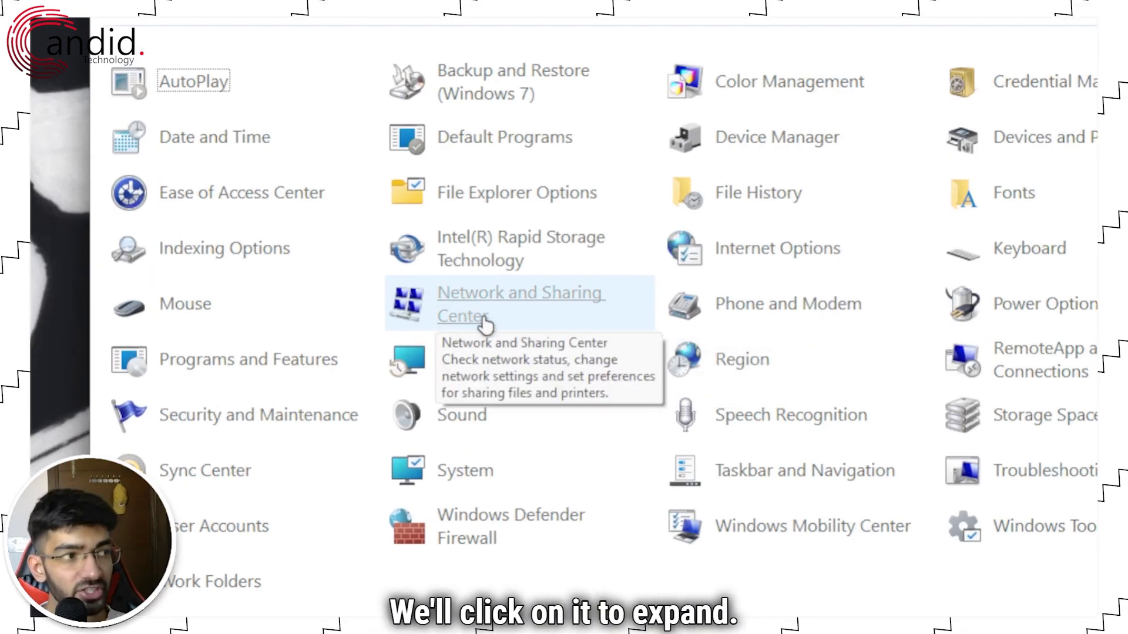
left_click(503, 315)
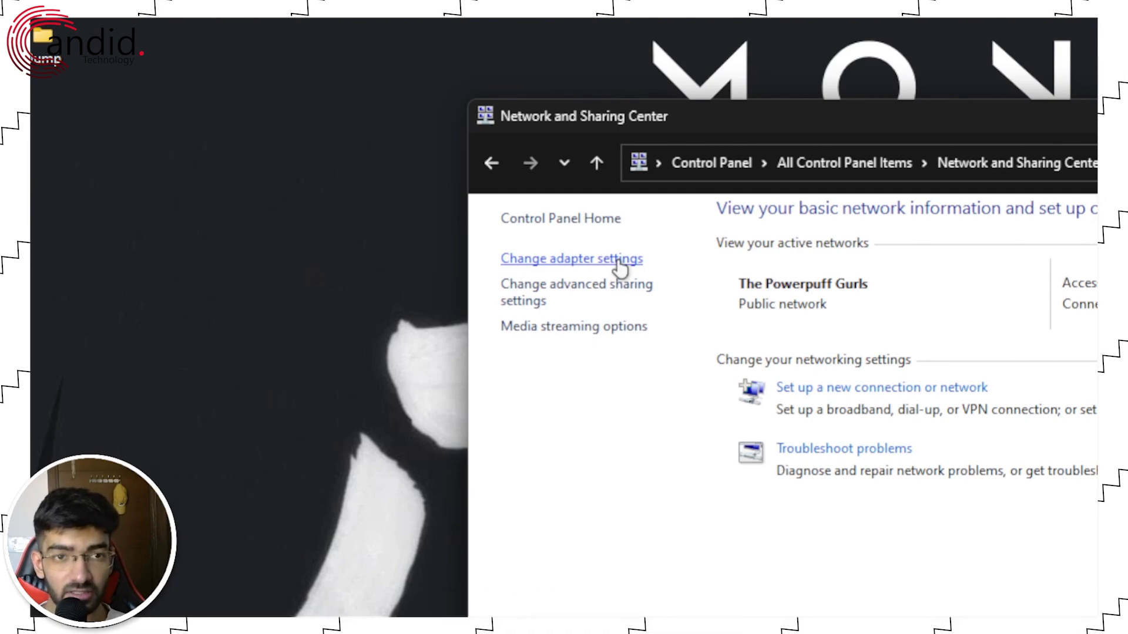
left_click(618, 265)
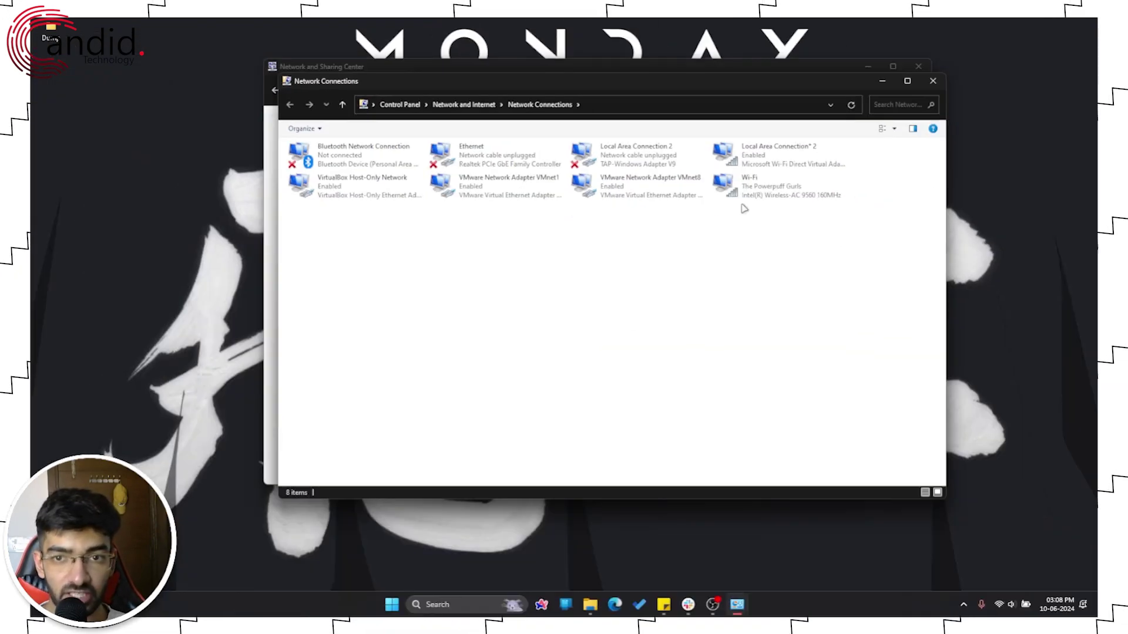
Open the Wi-Fi adapter's Properties and select Internet Protocol Version 4 (TCP/IPv4)
left_click_drag(581, 83, 574, 108)
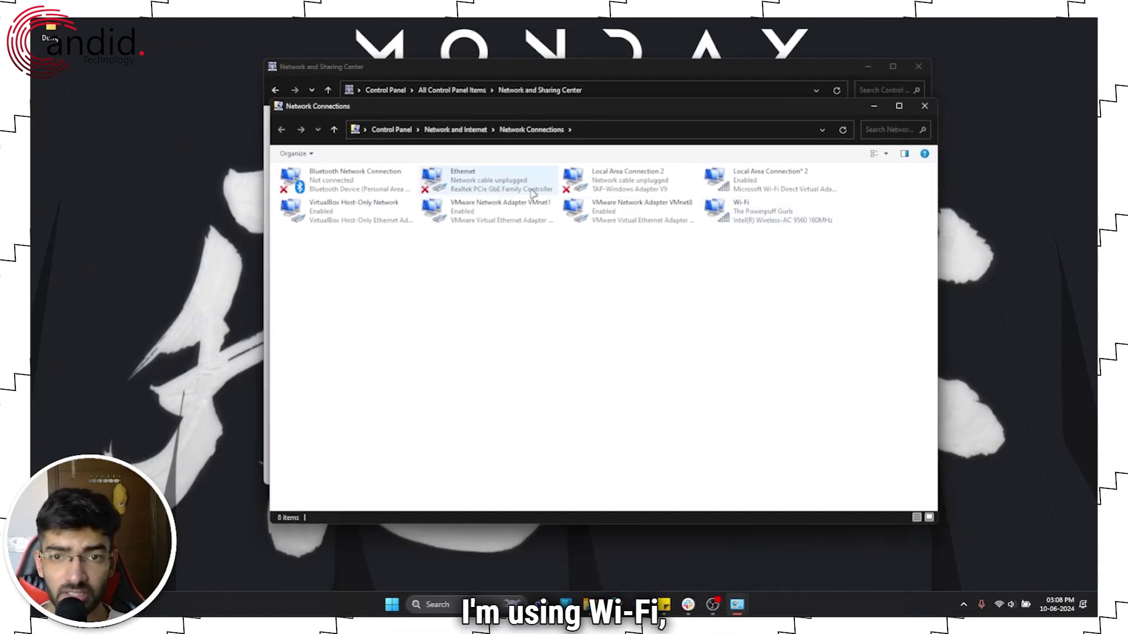
left_click(772, 219)
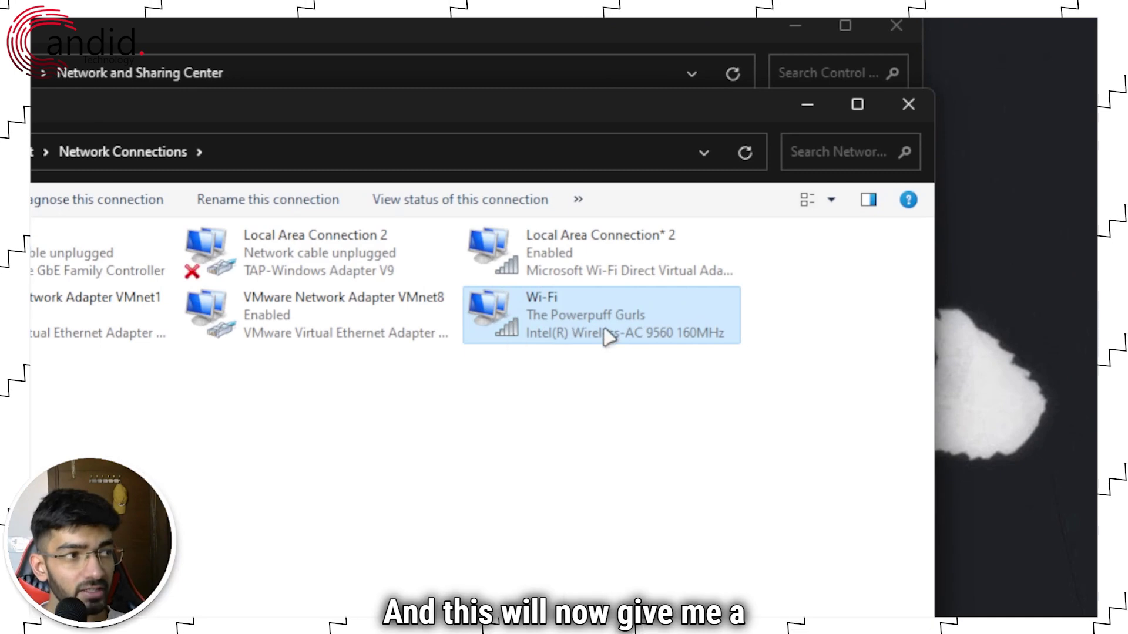
double_click(596, 327)
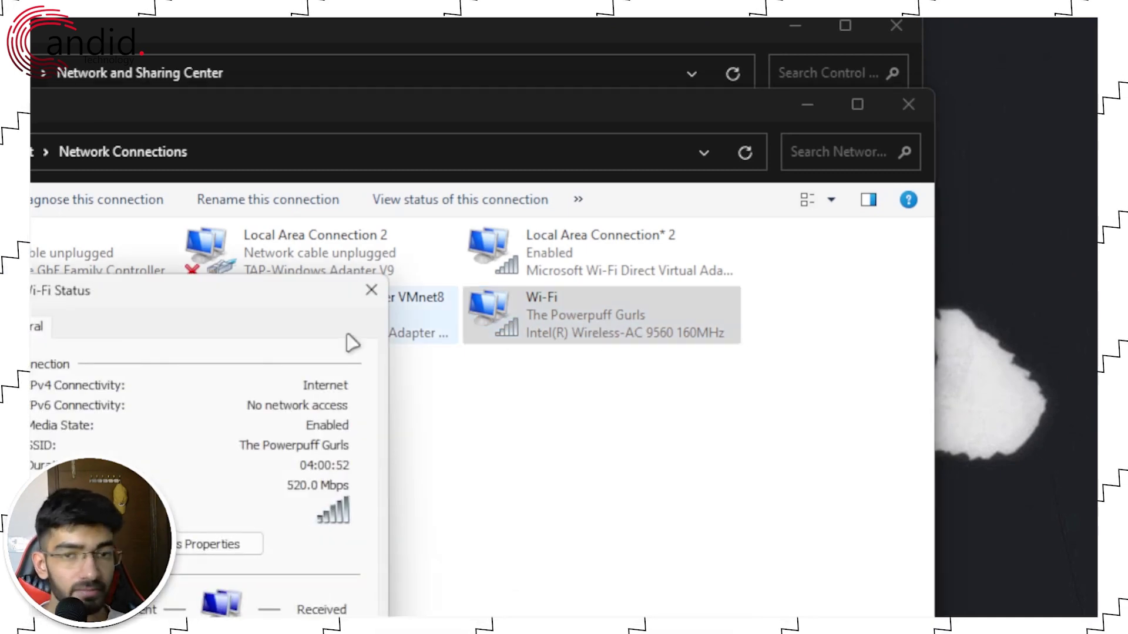
left_click_drag(168, 286, 464, 88)
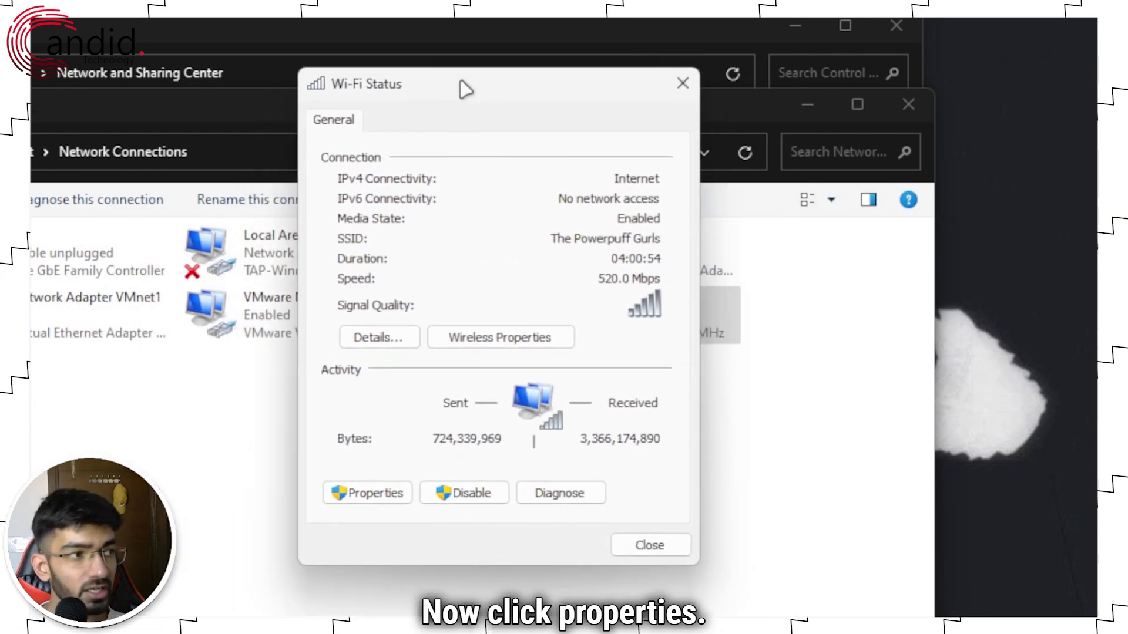
left_click(382, 494)
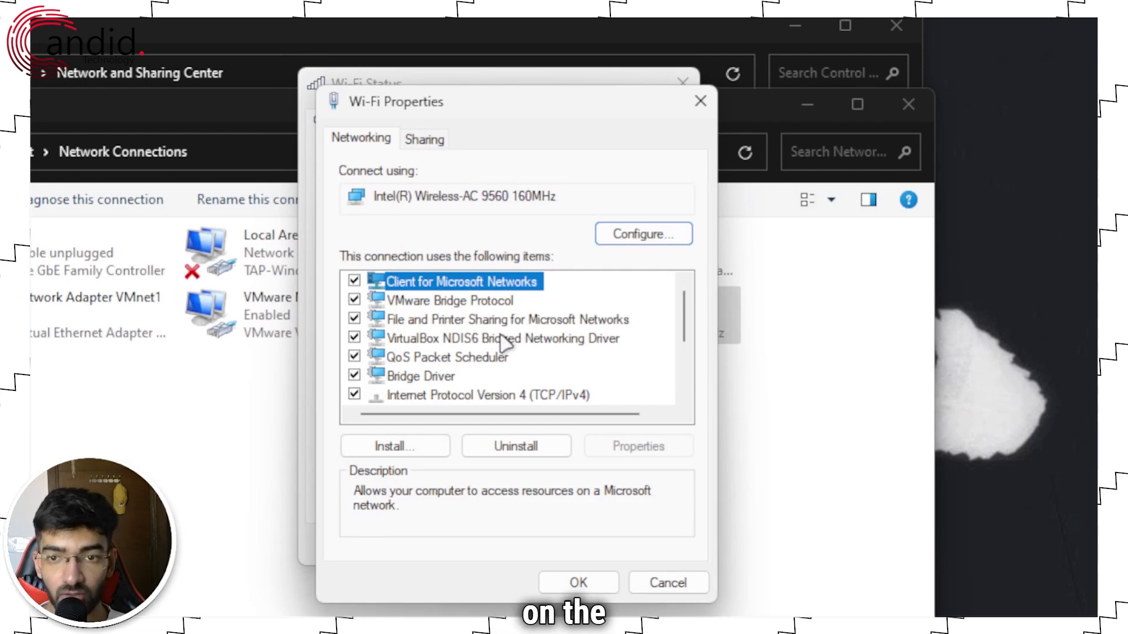
scroll(496, 341, "down", 1)
left_click(406, 342)
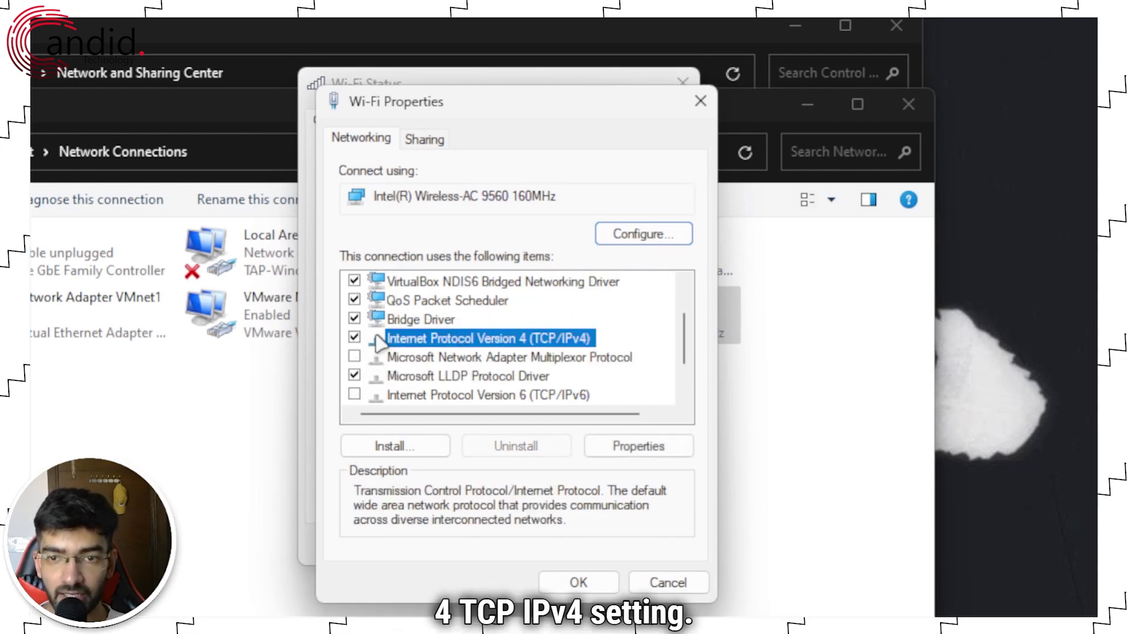
Open the Wi-Fi IPv4 properties and select manual DNS entry, then cancel and close the adapter Properties
double_click(476, 341)
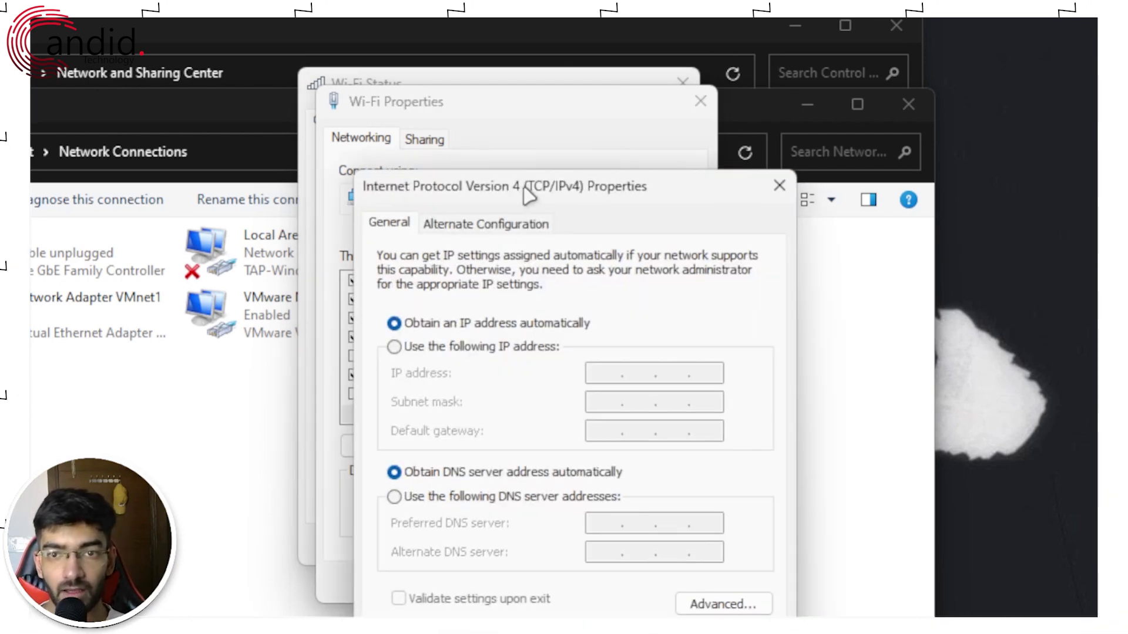
left_click_drag(526, 194, 490, 134)
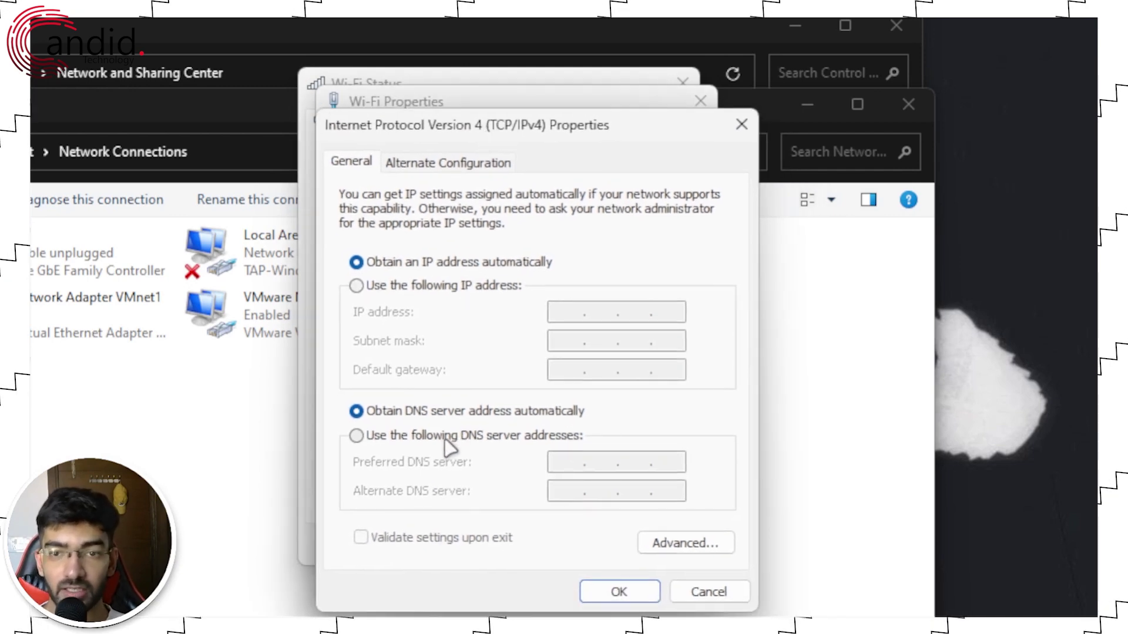
left_click(374, 439)
left_click(553, 461)
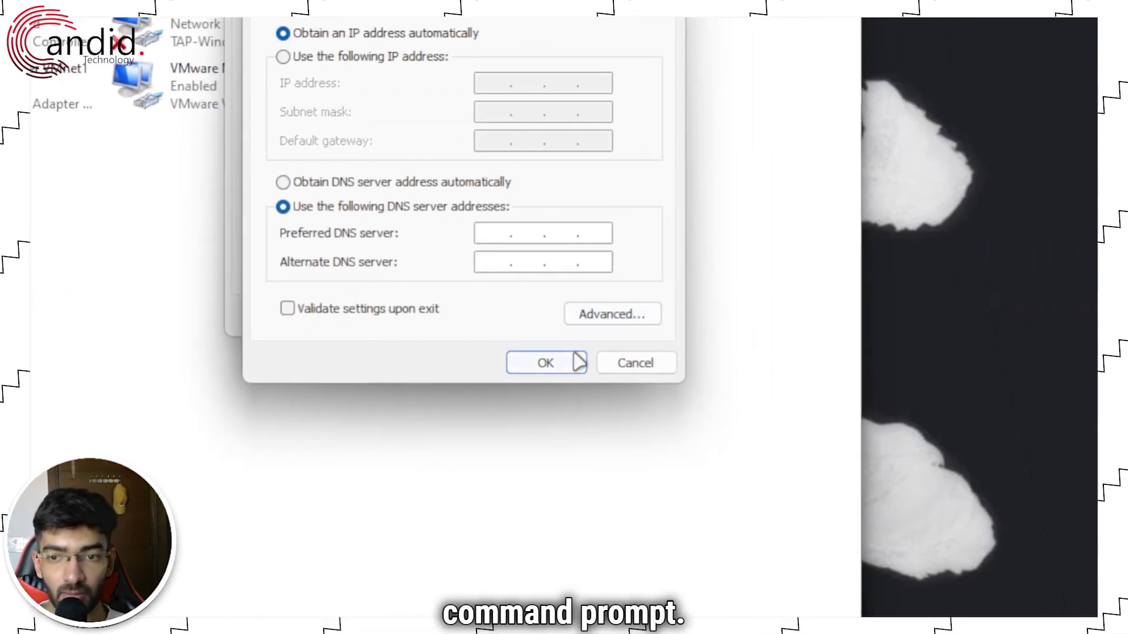
left_click(621, 369)
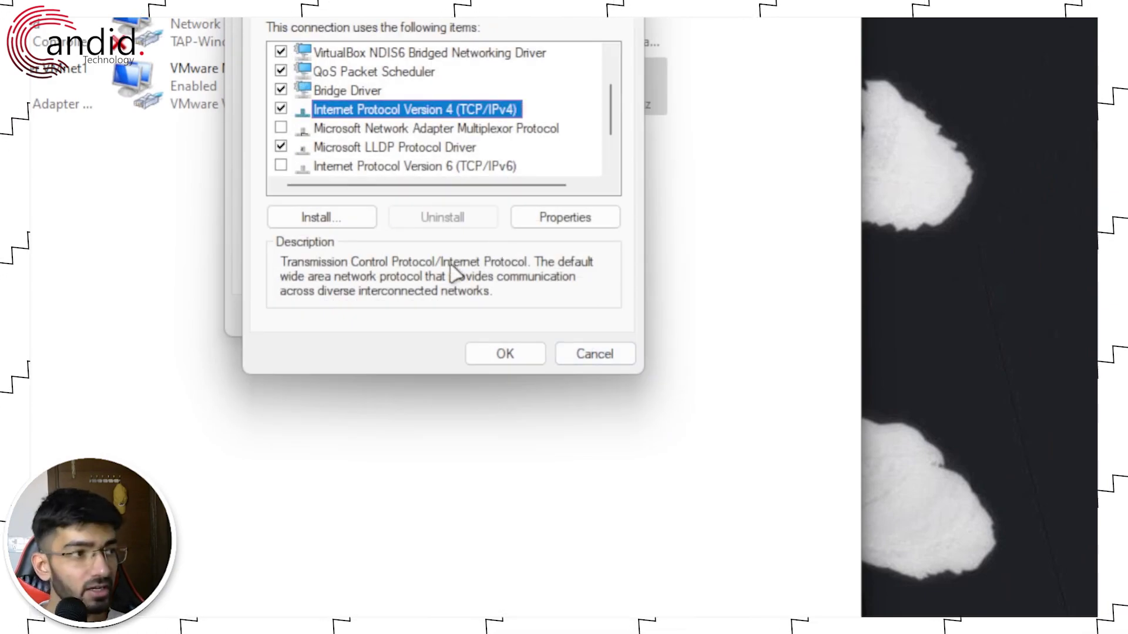
key("Escape")
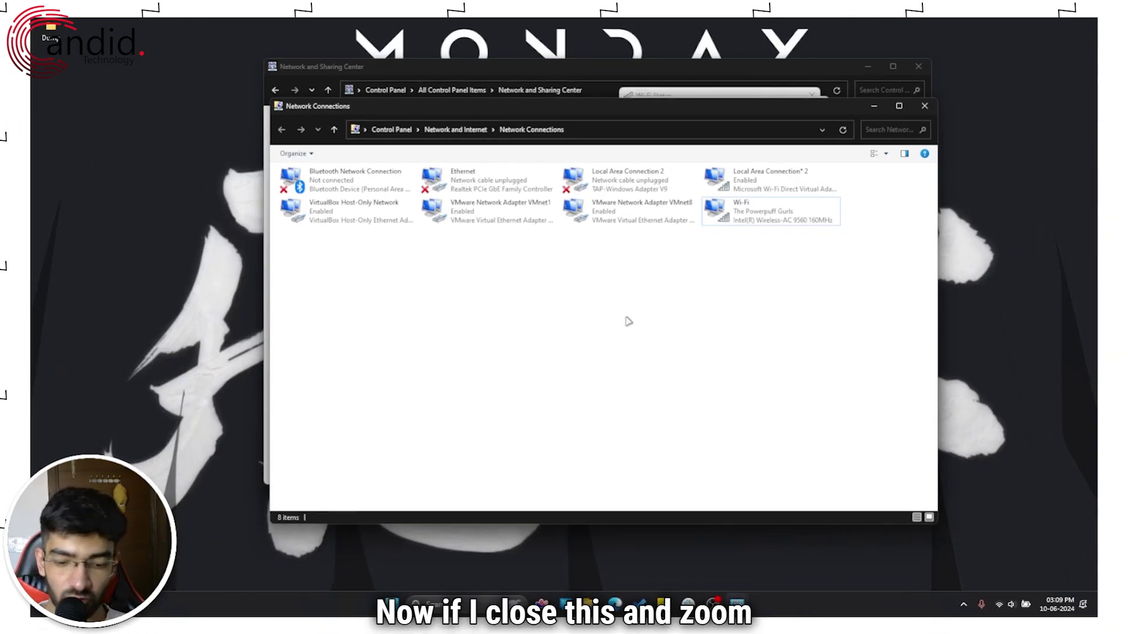
key("super")
Launch Command Prompt from search and center its window
type("obs")
key("Escape")
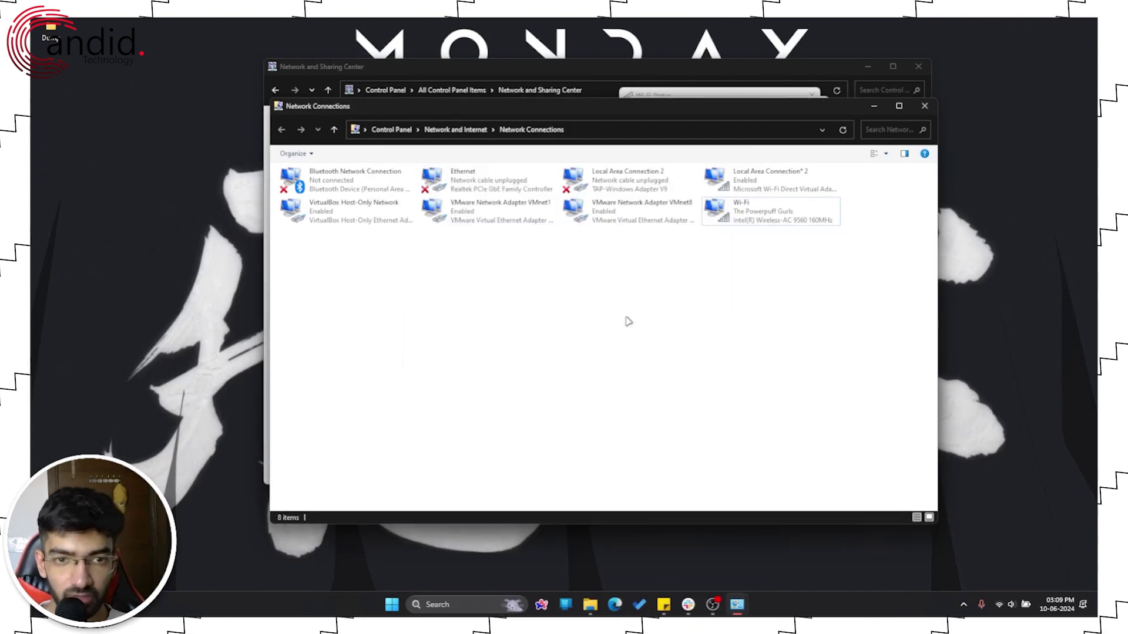
key("alt+space")
type("co")
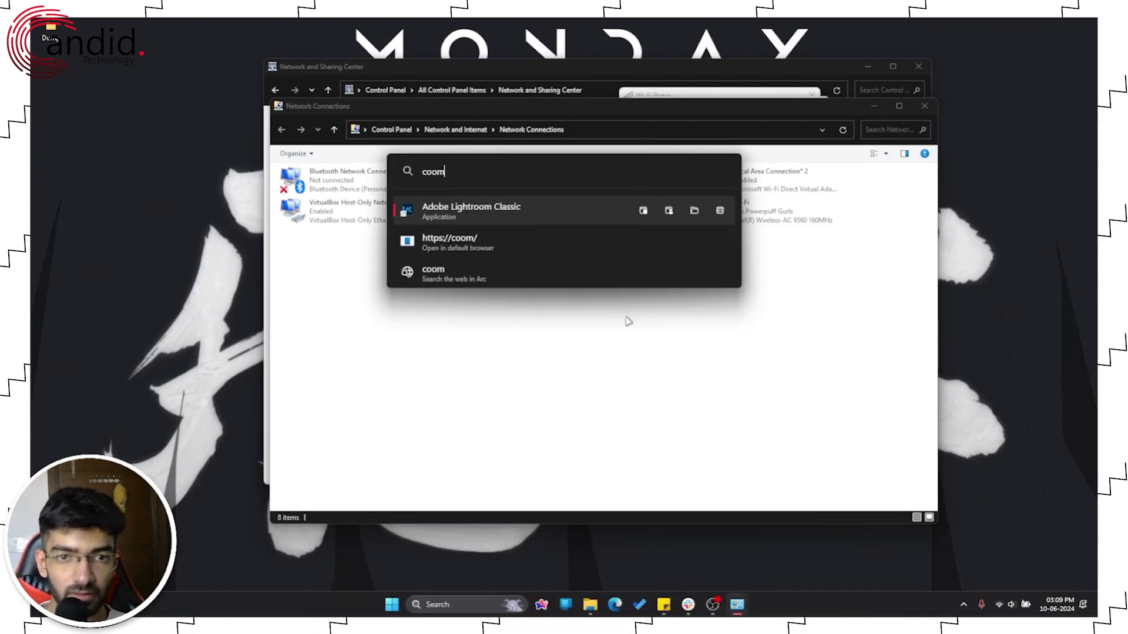
type("mmand")
key("Return")
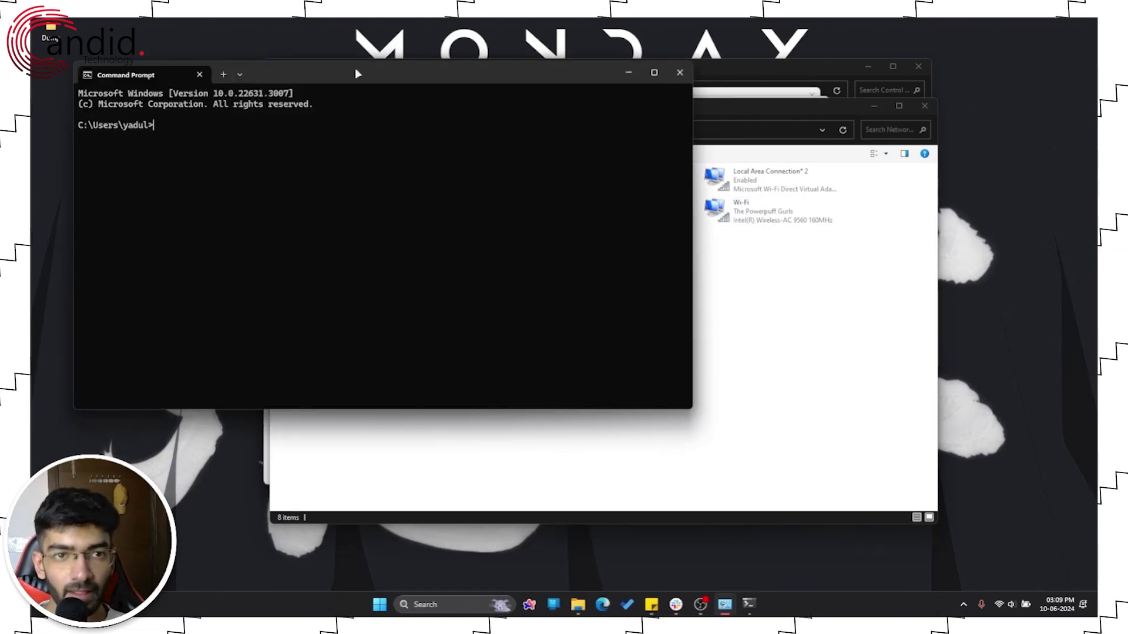
left_click_drag(357, 71, 604, 123)
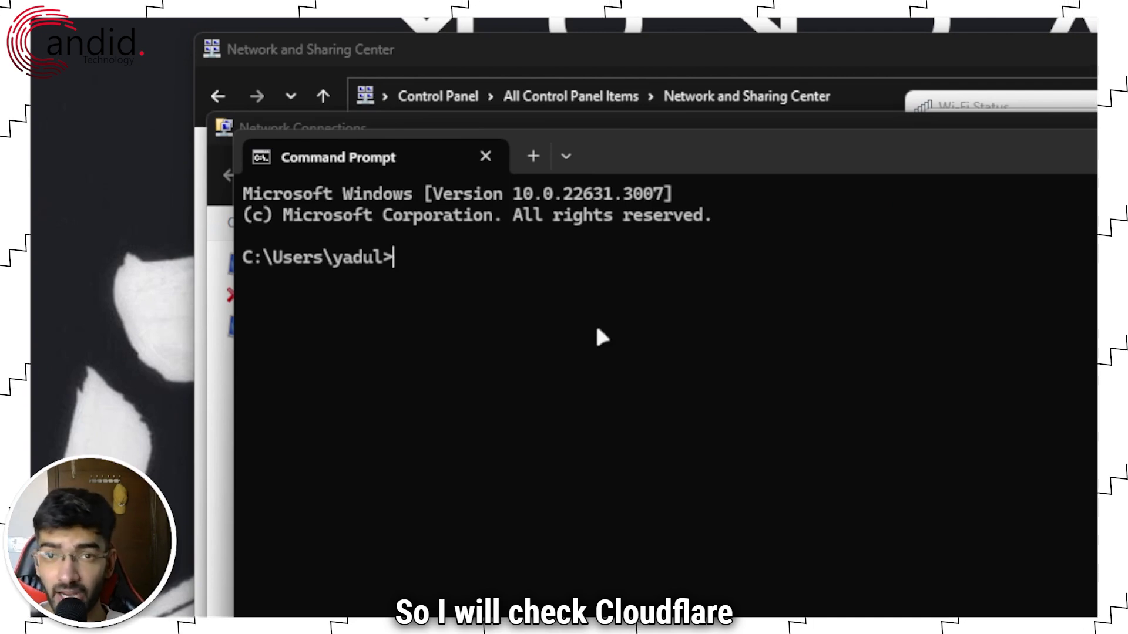
Ping 8.8.8.8 (about 7ms) and 1.1.1.1 (about 99ms), then close Command Prompt
type("ping ")
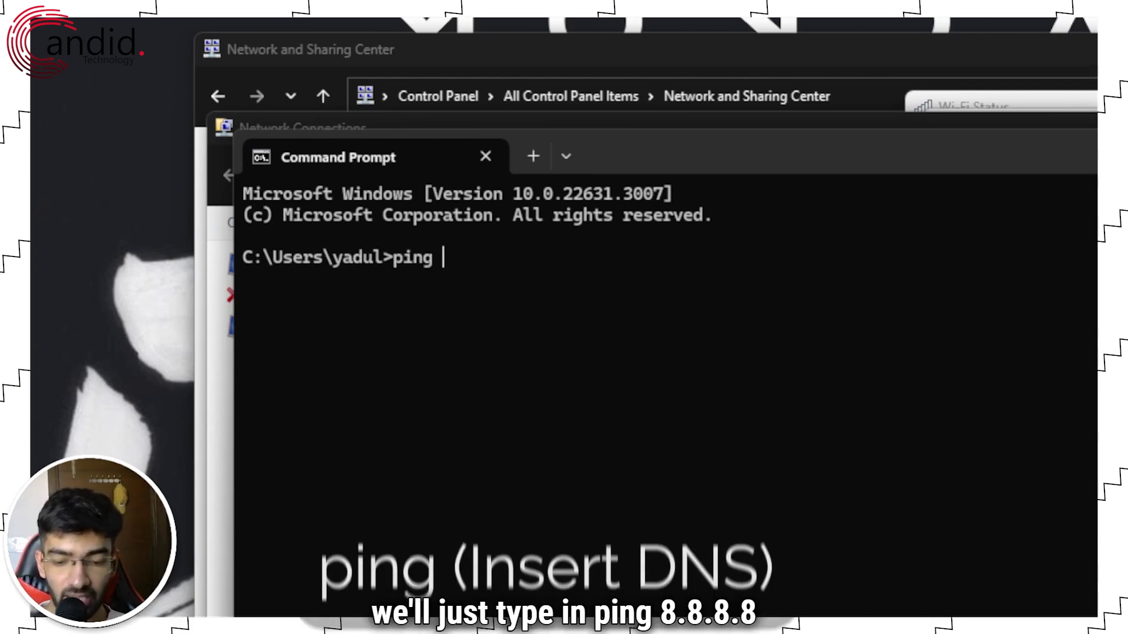
type("8.8.8.8")
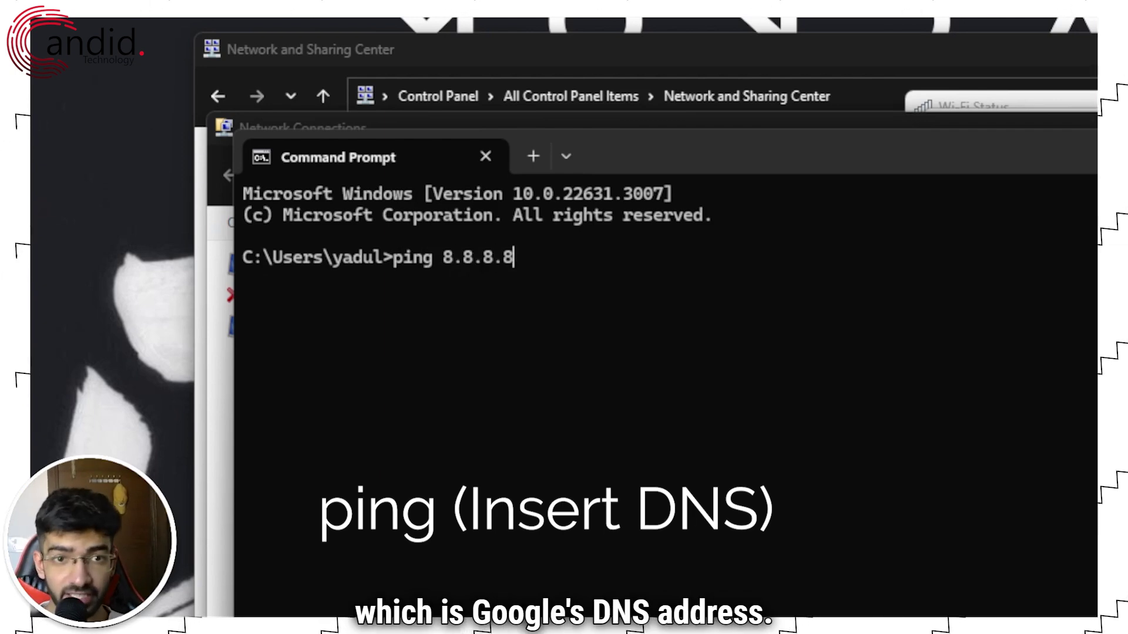
key("Return")
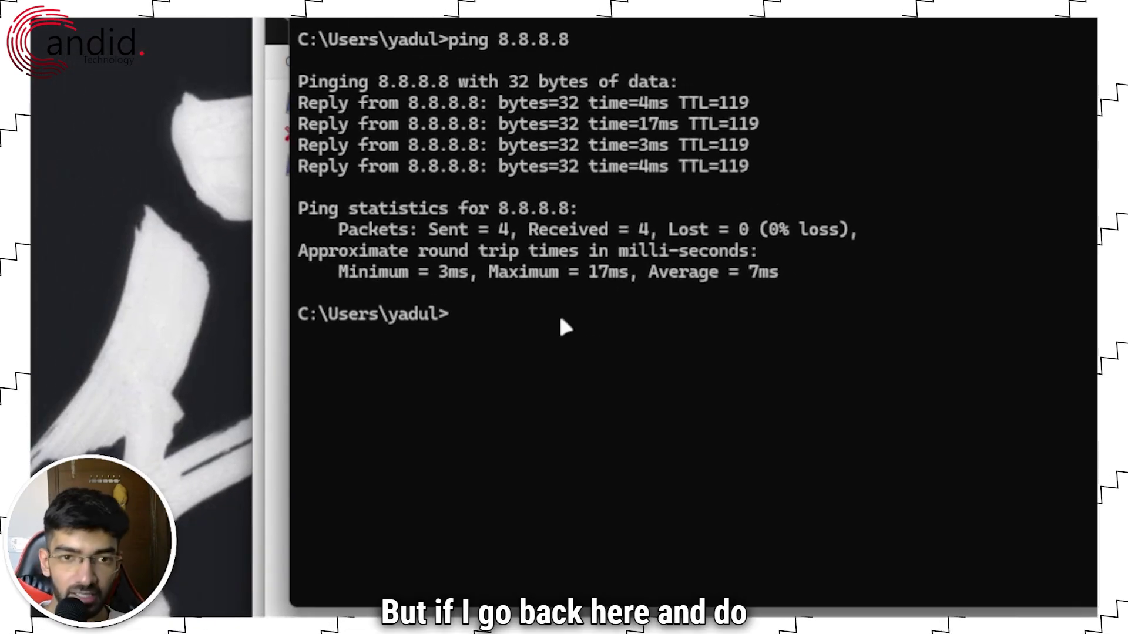
type("ping ")
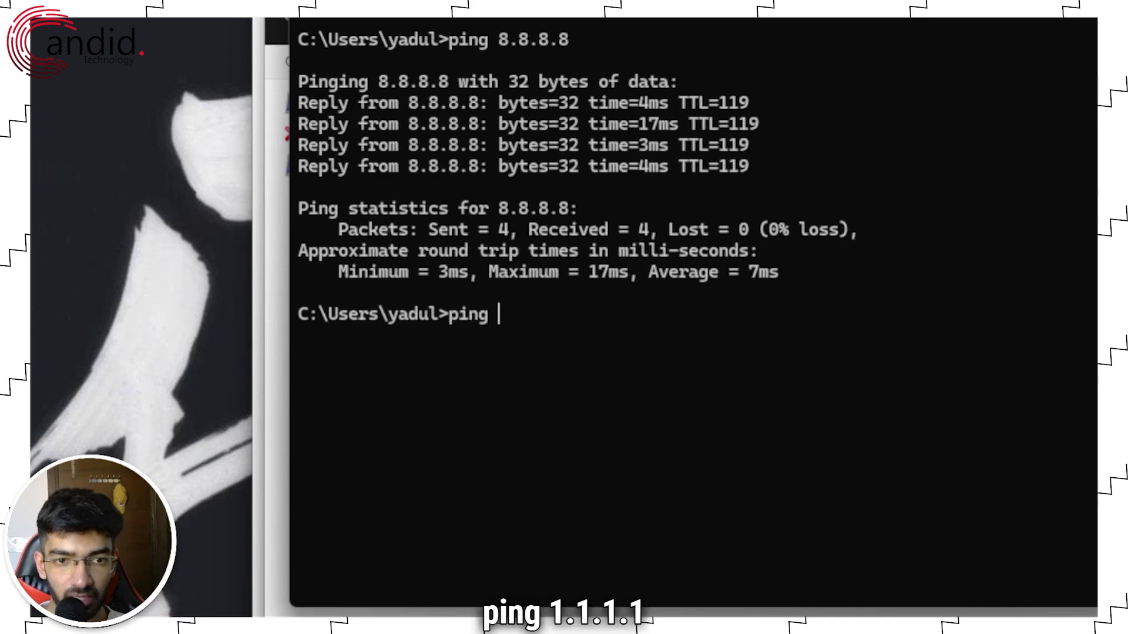
type("1.1.1.1")
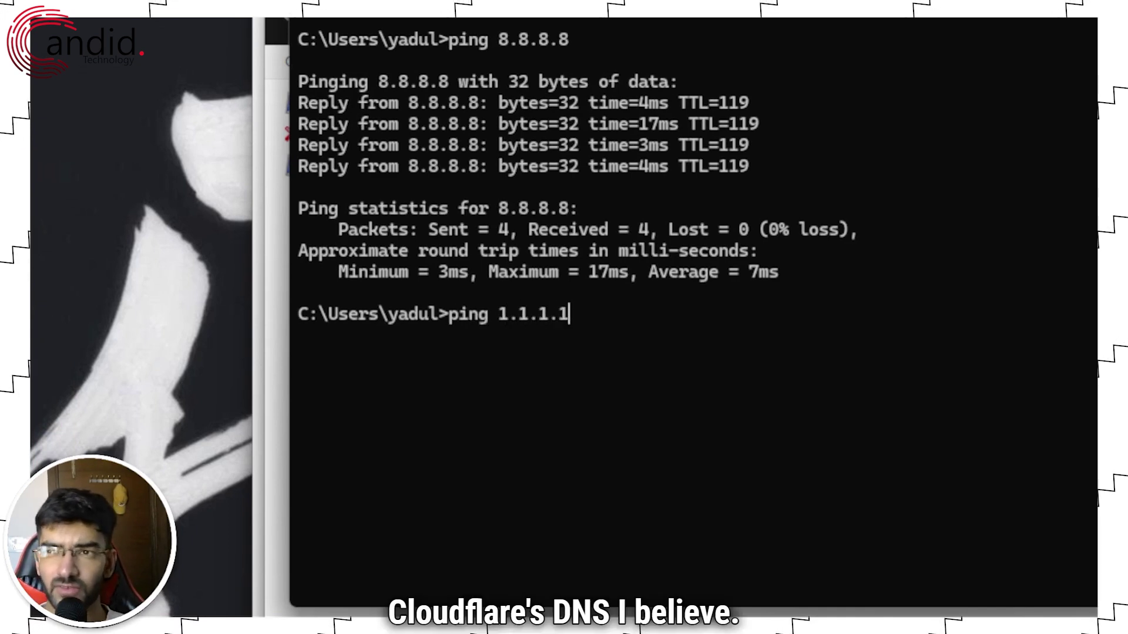
key("Return")
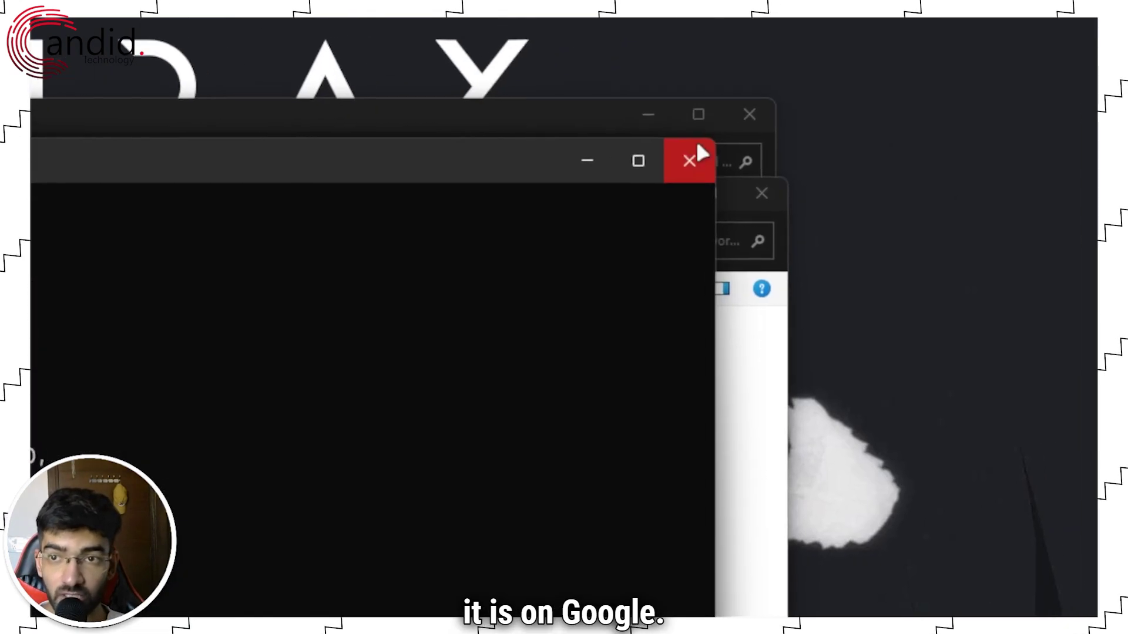
left_click(675, 165)
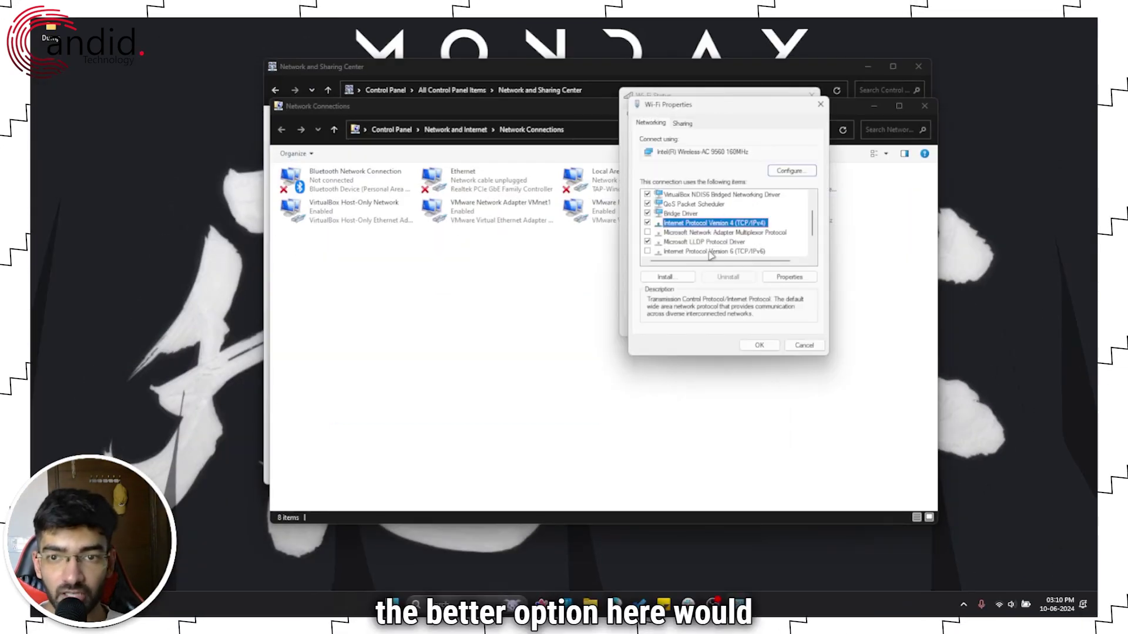
Open the Wi-Fi IPv4 properties, choose manual DNS servers and begin entering Google's 8.8.8.8
left_click(789, 276)
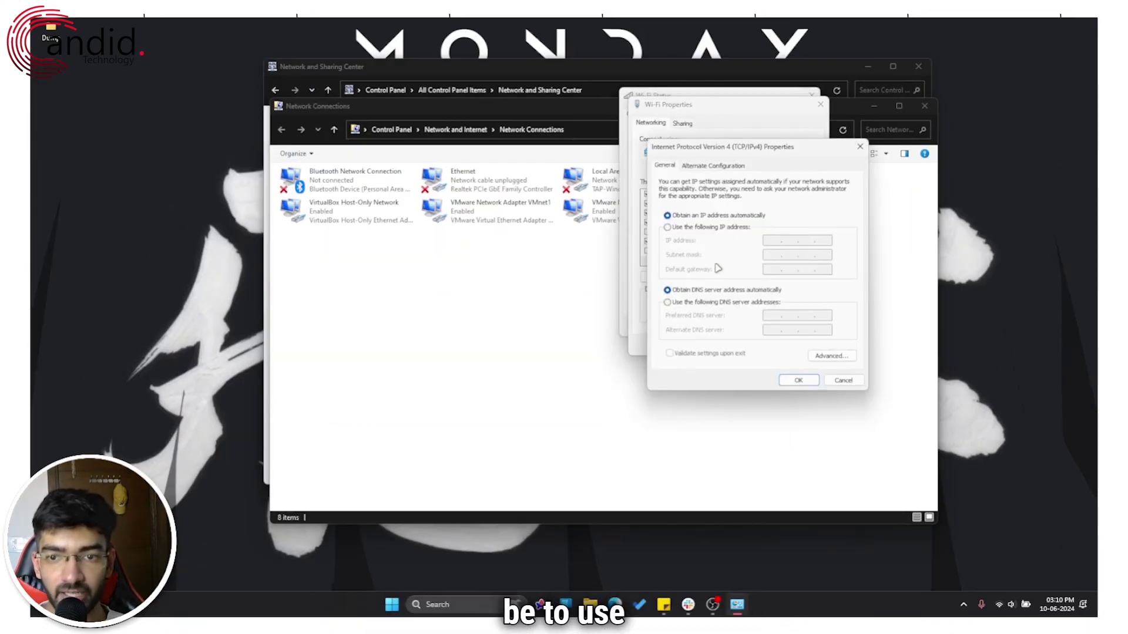
left_click(667, 302)
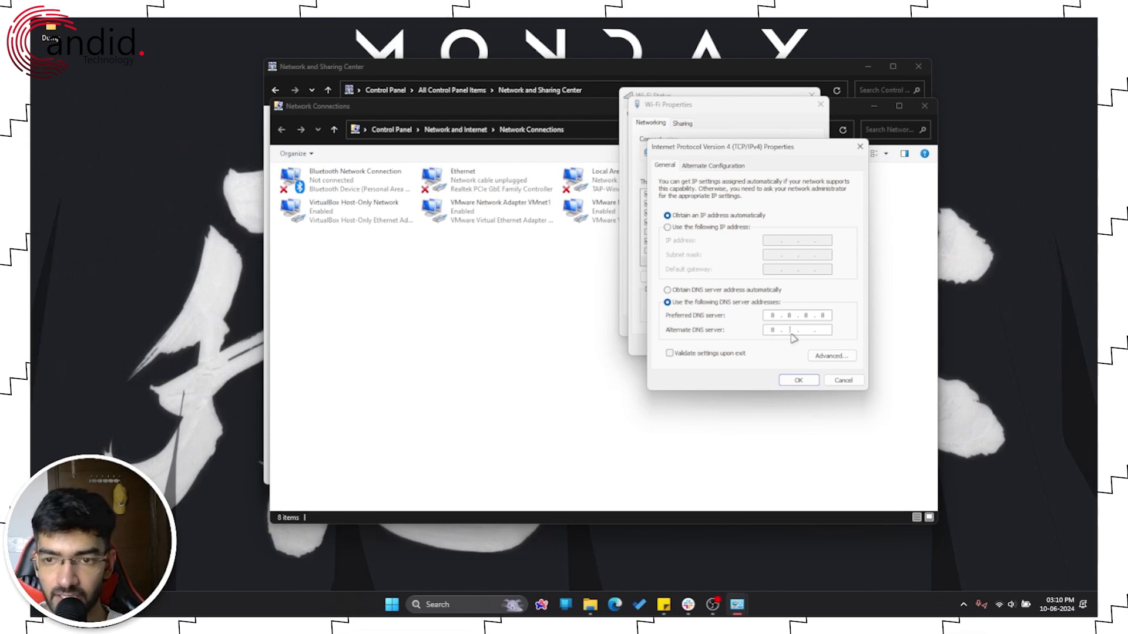
type("8")
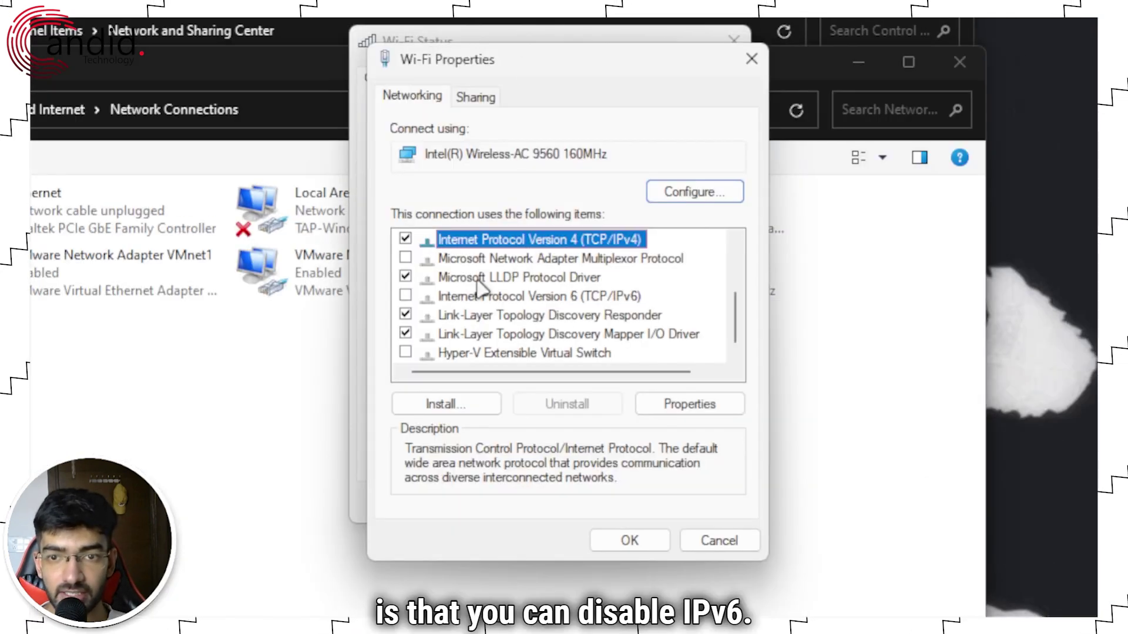
Select the Internet Protocol Version 6 (TCP/IPv6) entry in the Wi-Fi Properties items list
left_click(512, 297)
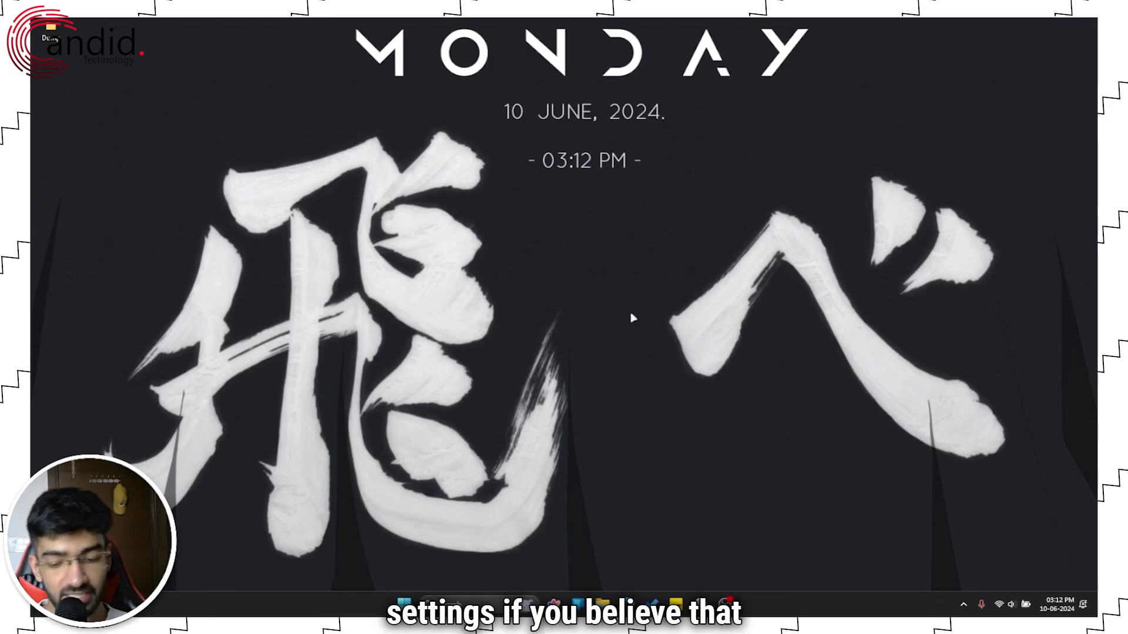
Search 'network reset' in Settings and open the Network reset page under Advanced network settings
key("super+i")
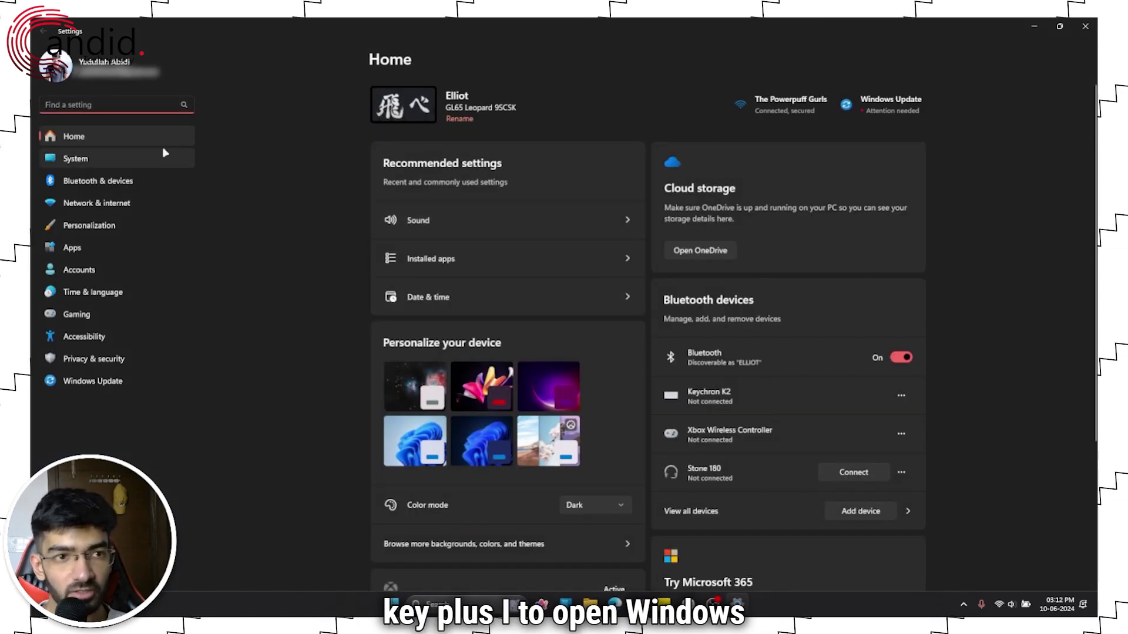
type("netw")
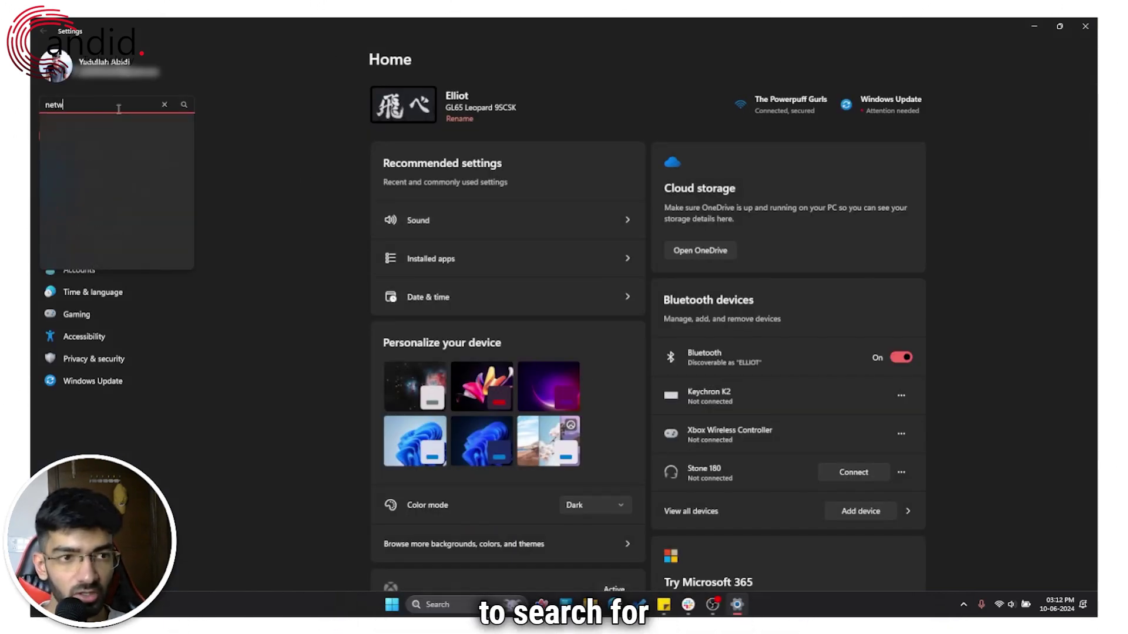
type("ork reset")
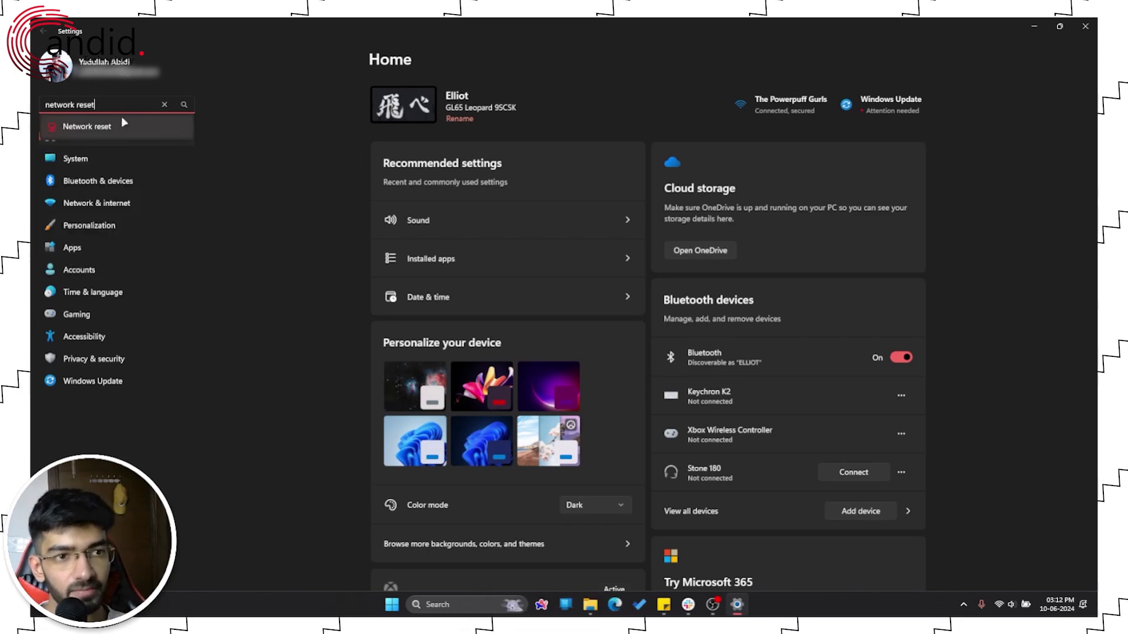
left_click(118, 126)
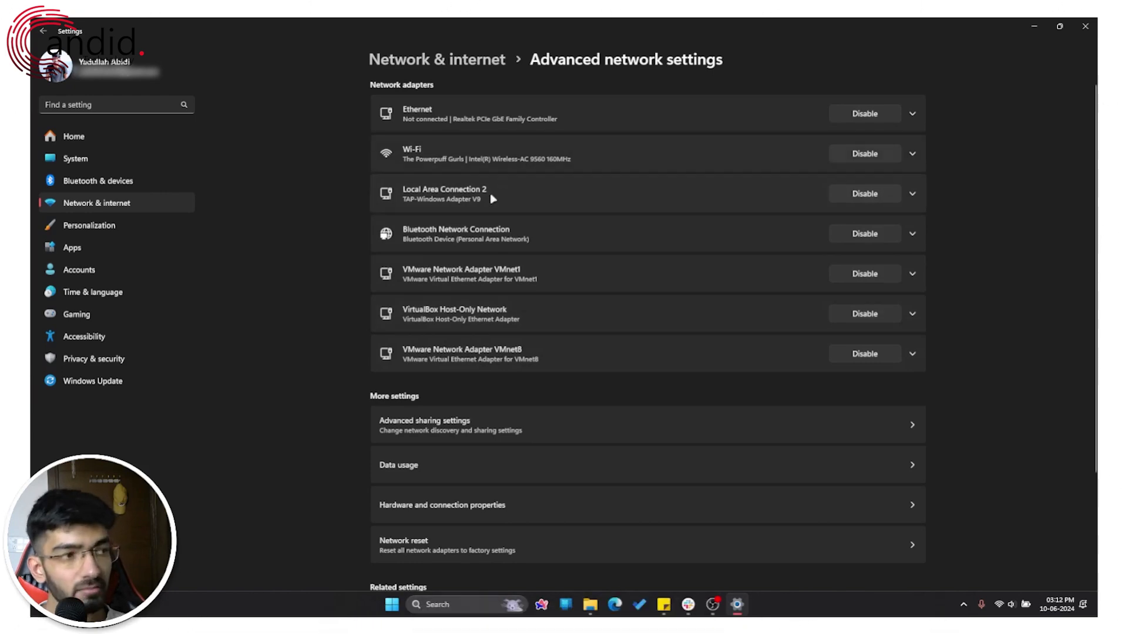
scroll(577, 200, "down", 3)
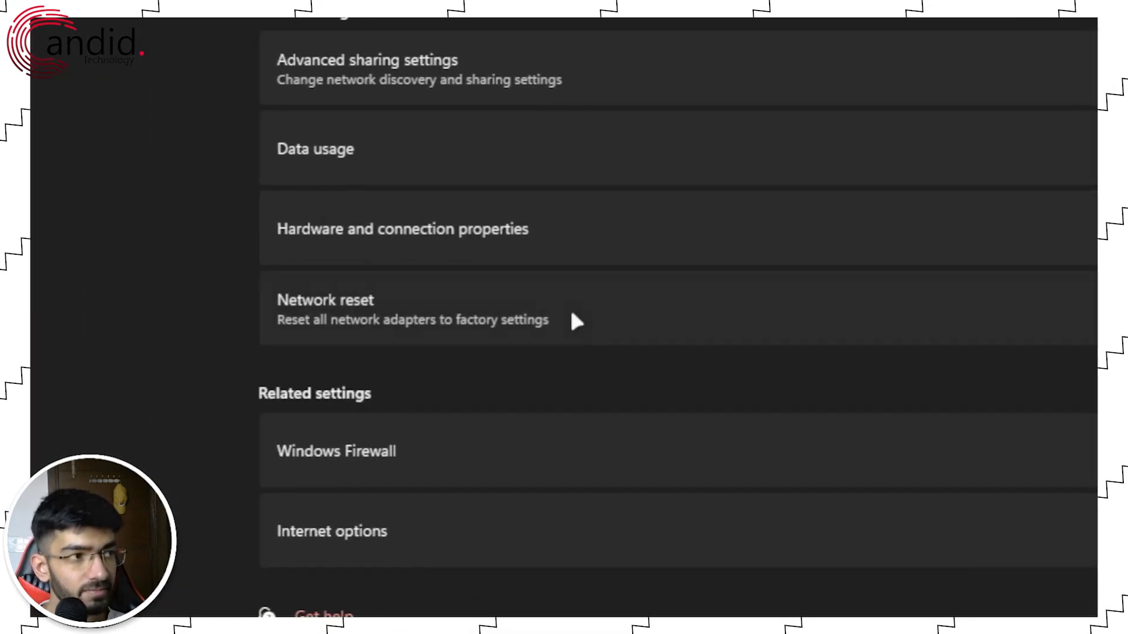
left_click(572, 313)
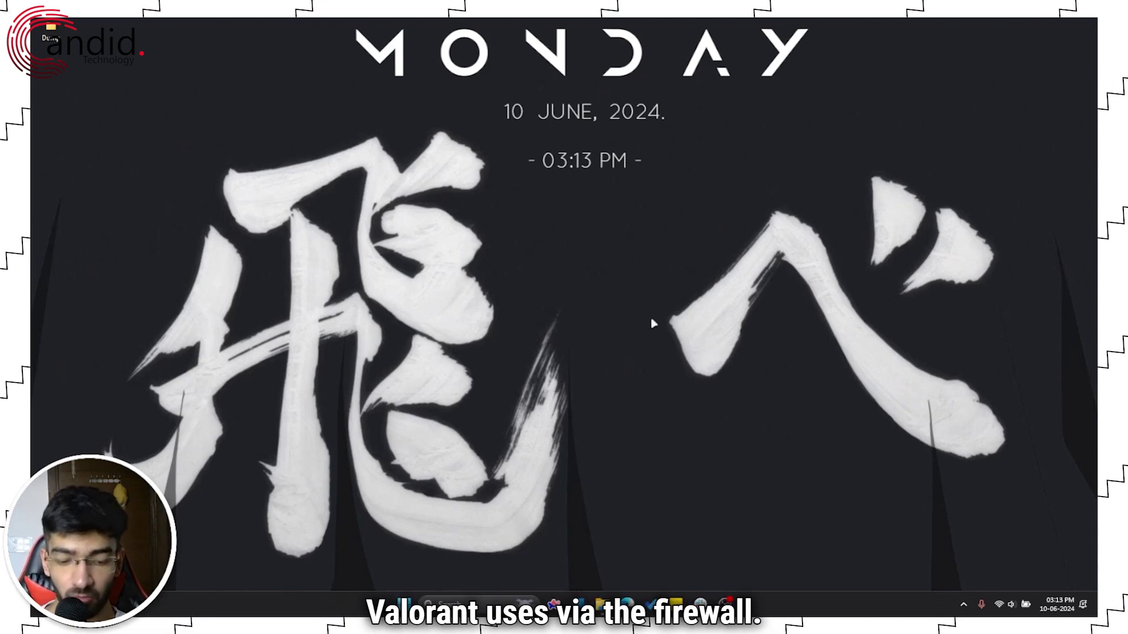
Search 'firewal' from Start and open the Windows Defender Firewall Control Panel page
key("super")
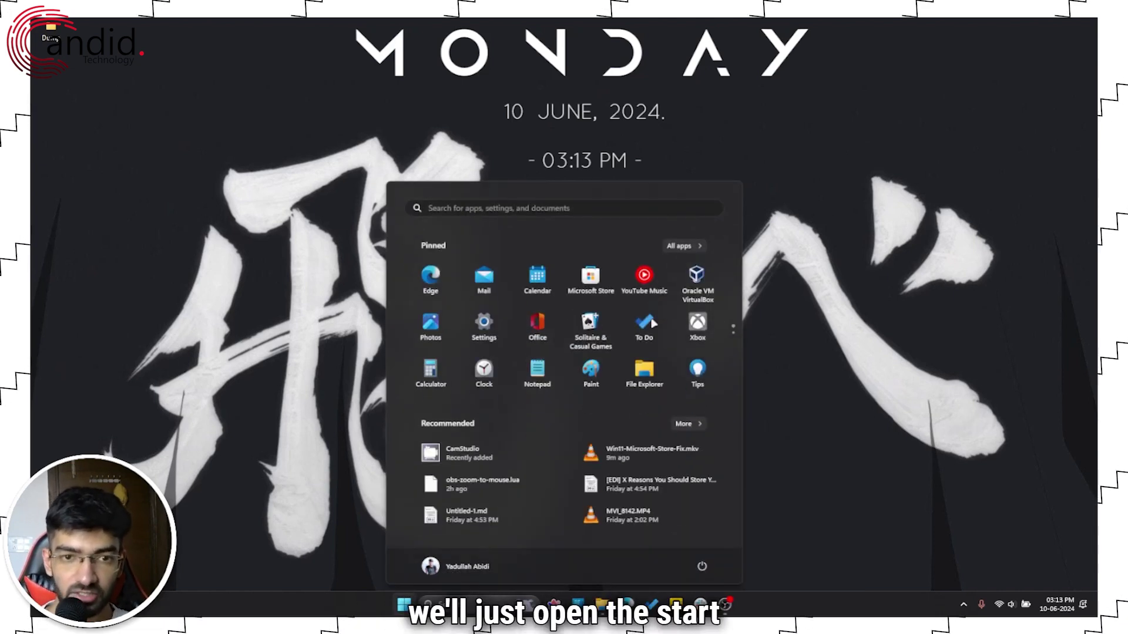
type("firewal")
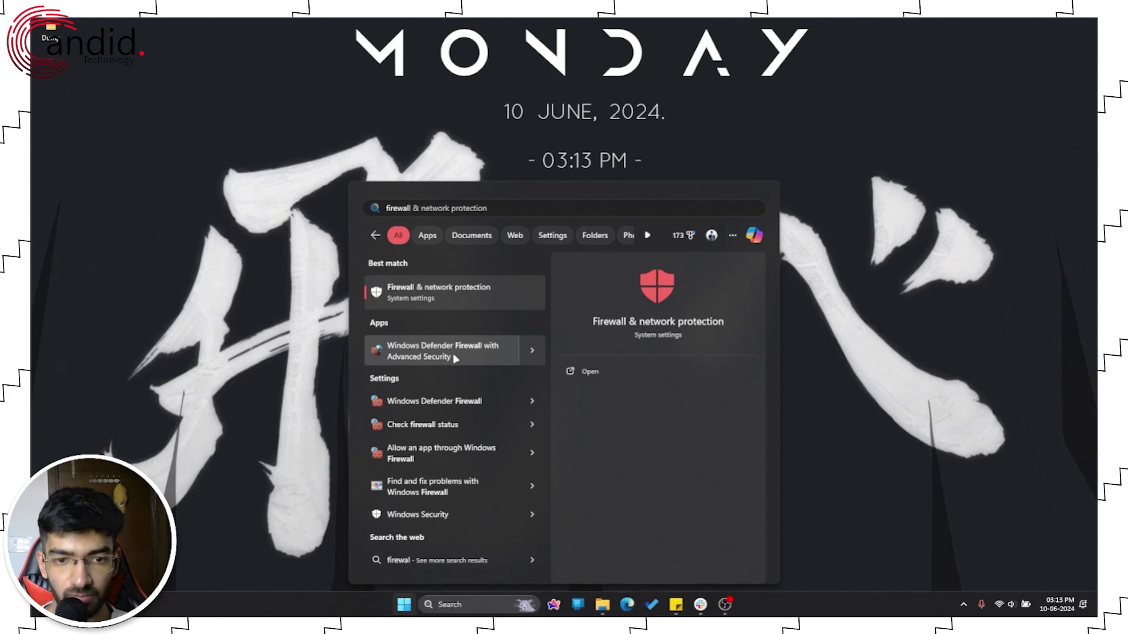
left_click(448, 401)
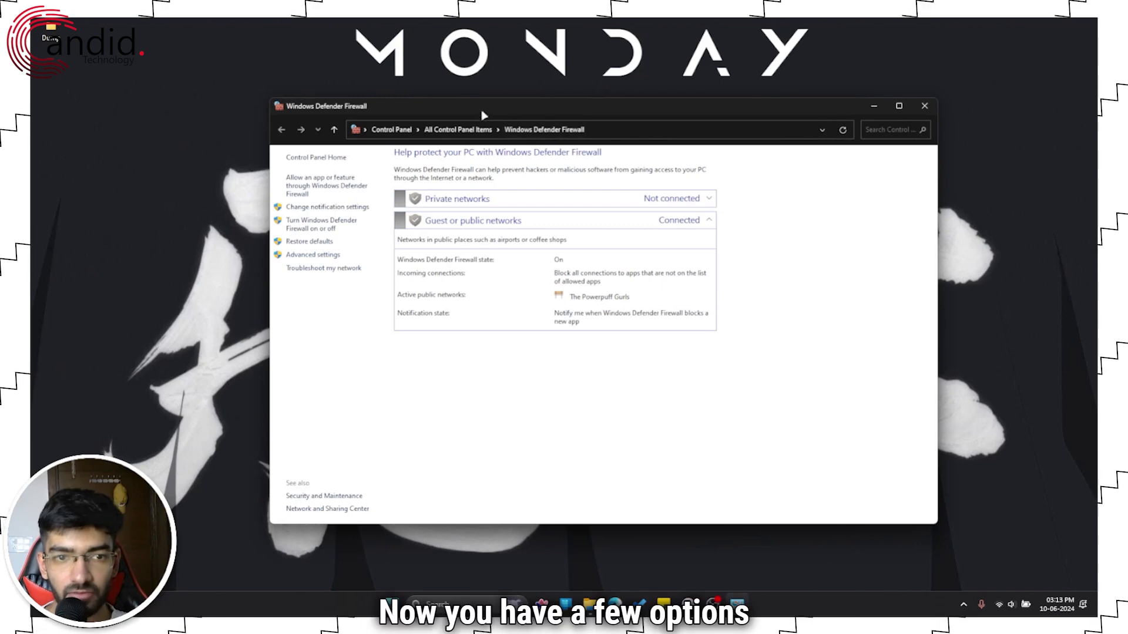
left_click_drag(476, 116, 441, 100)
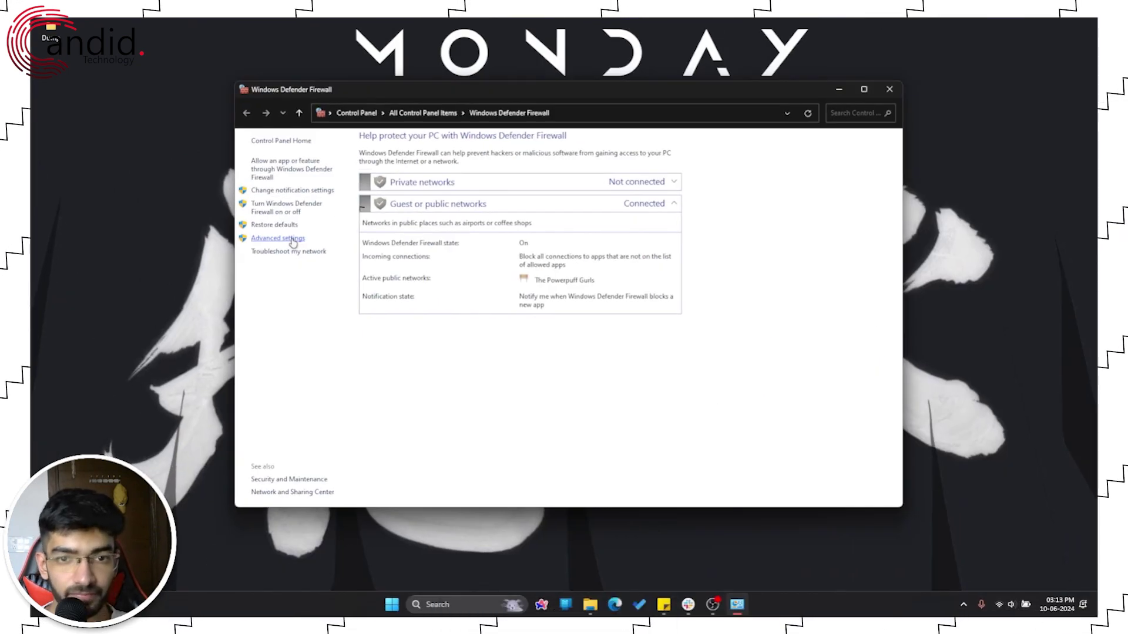
Open Windows Defender Firewall with Advanced Security and browse the inbound and outbound rules lists
left_click(292, 240)
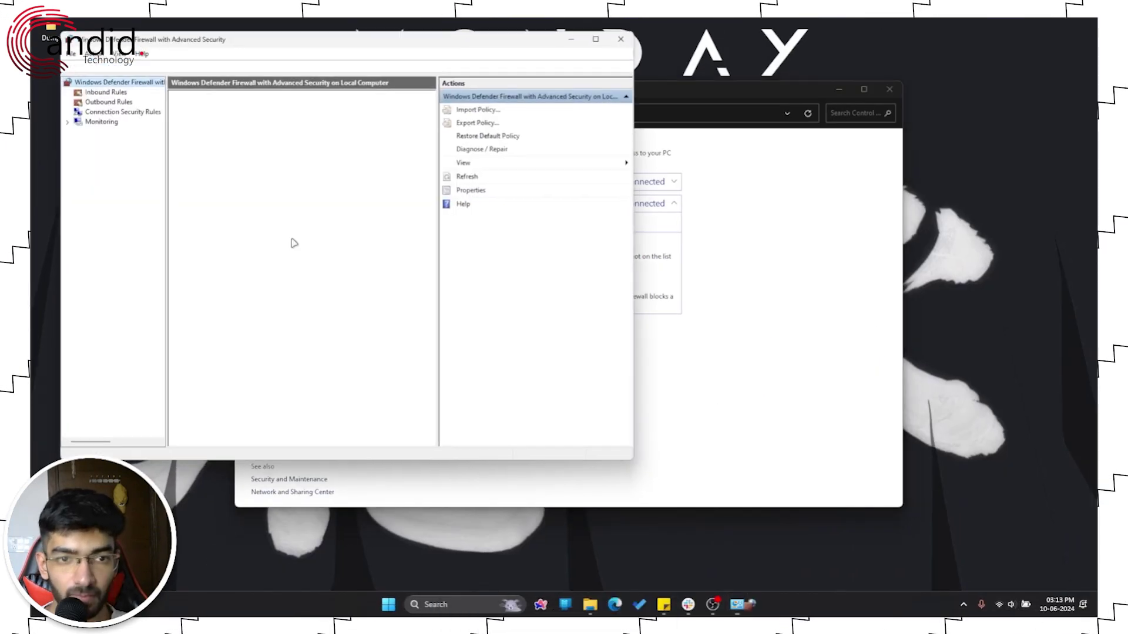
left_click_drag(306, 43, 461, 98)
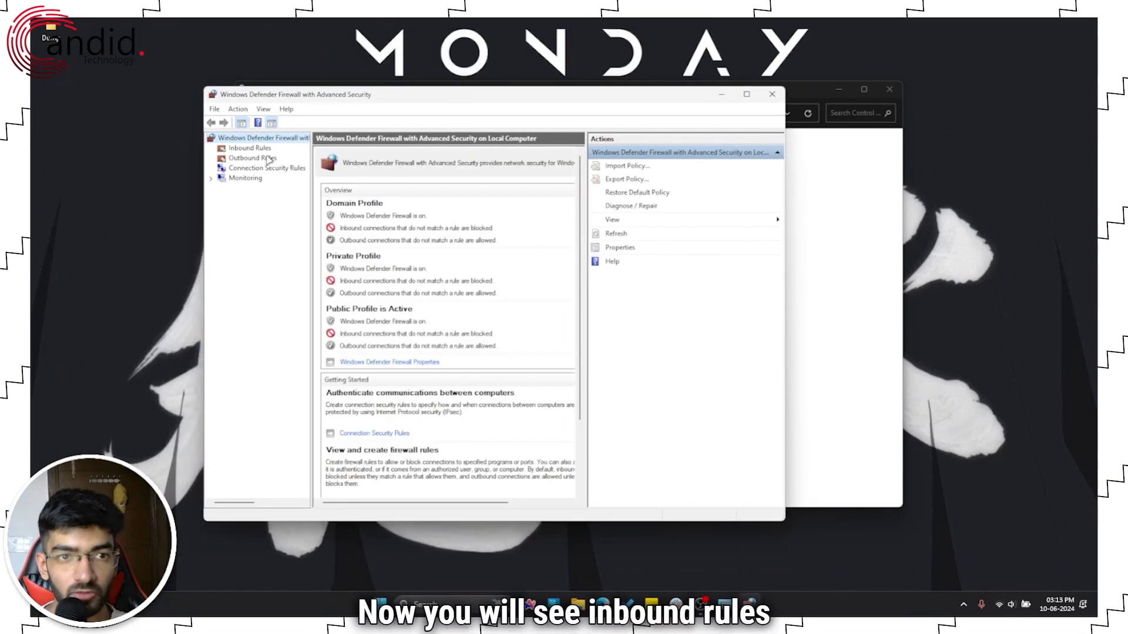
left_click(250, 148)
left_click(259, 157)
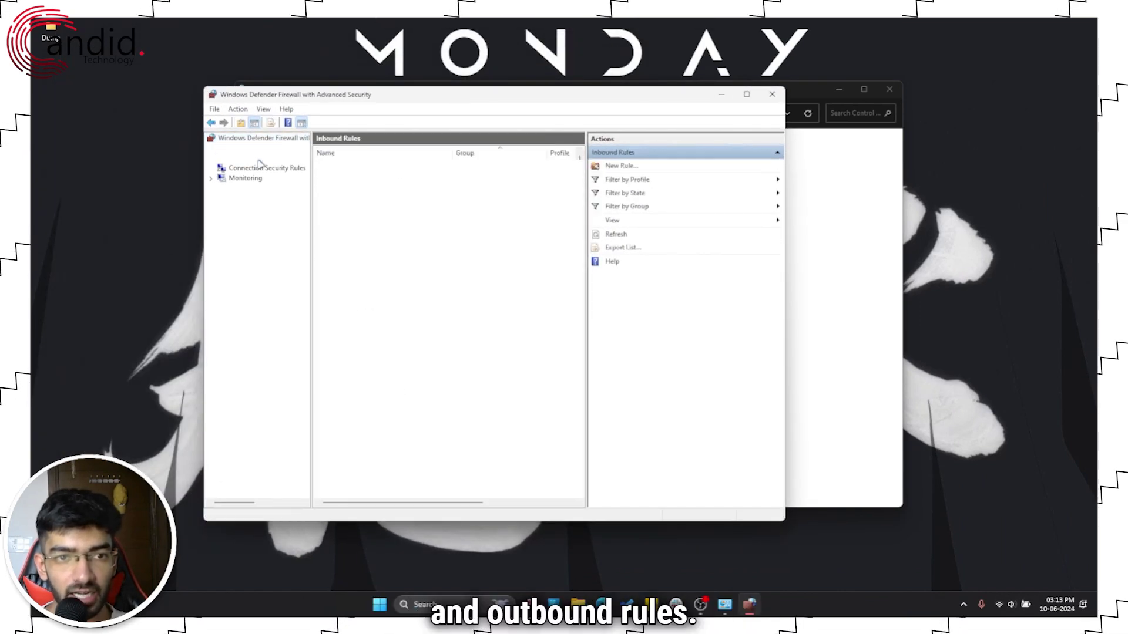
left_click(261, 150)
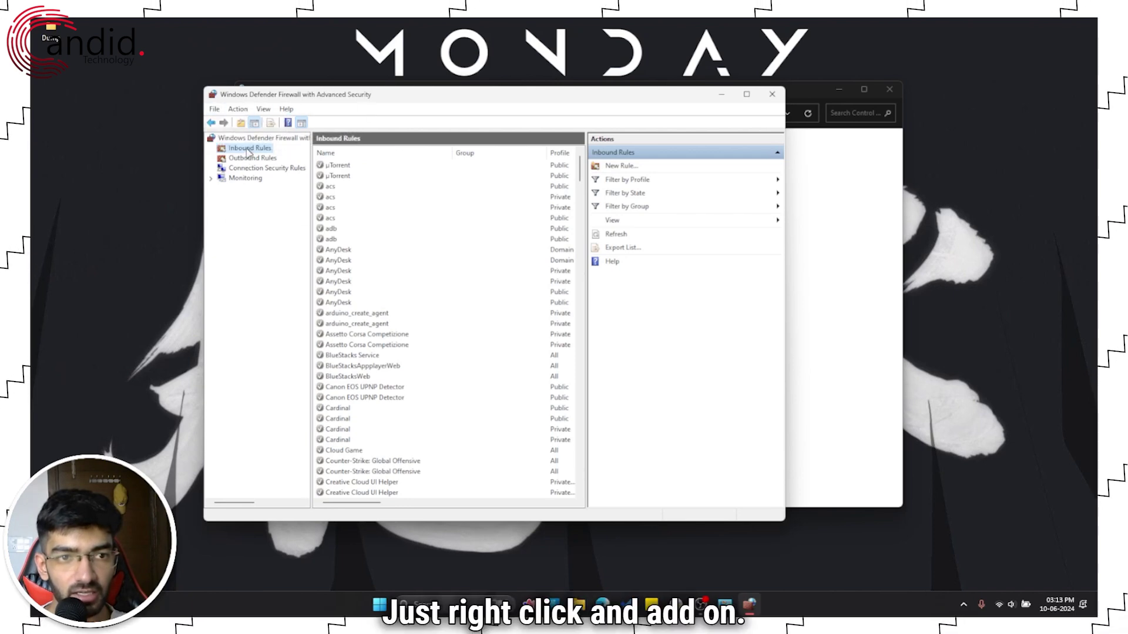
Start a New Rule from the Inbound Rules context menu
right_click(249, 151)
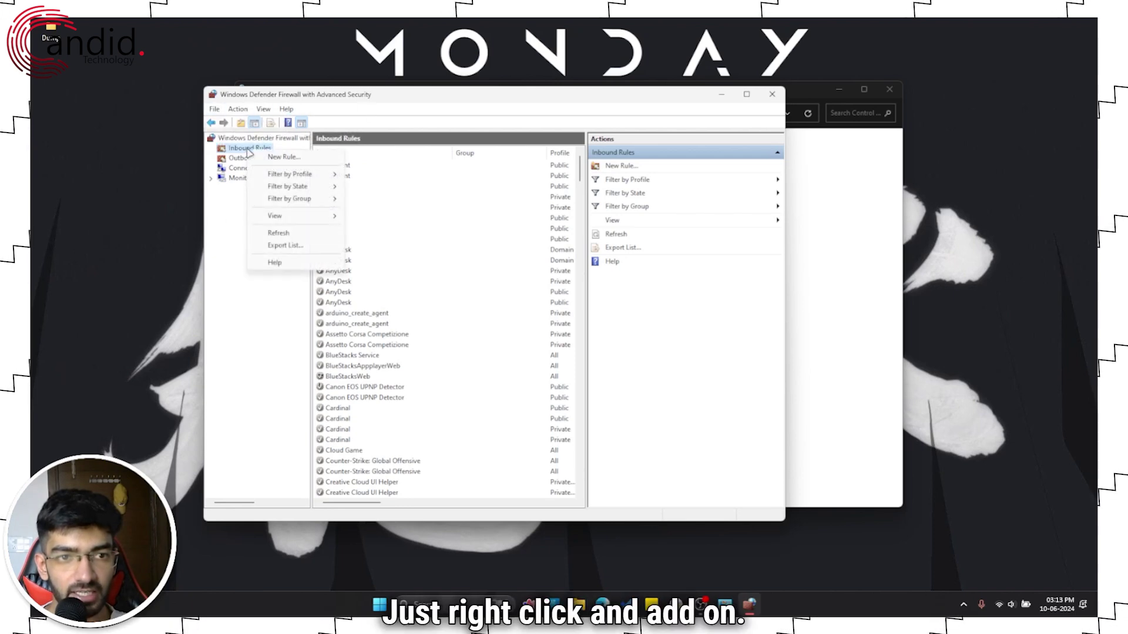
left_click(282, 157)
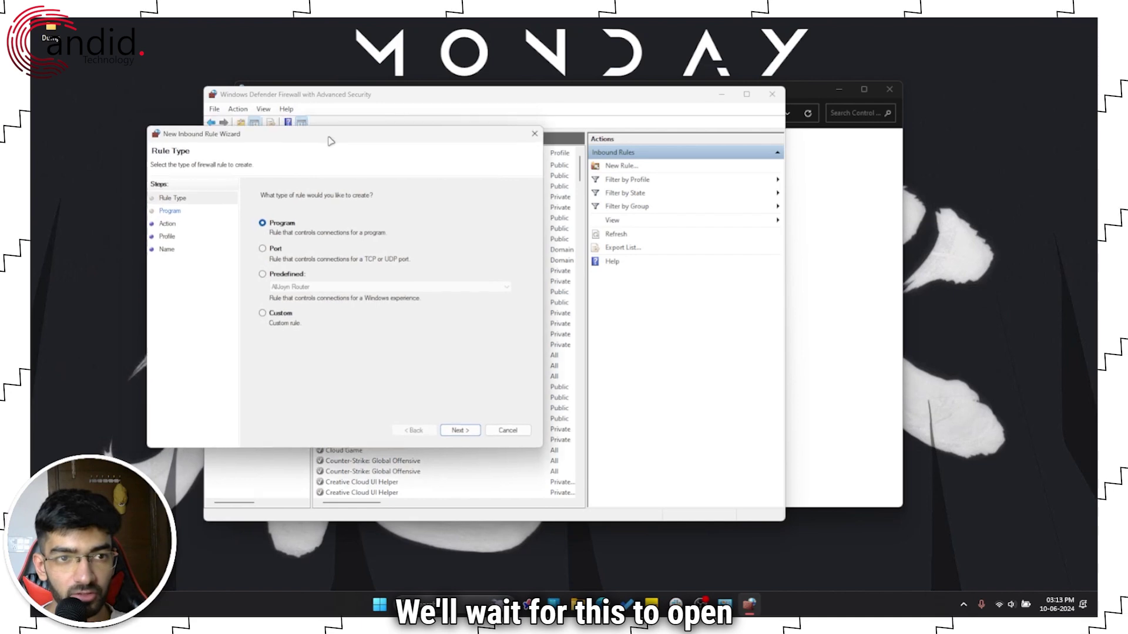
left_click_drag(329, 125, 530, 135)
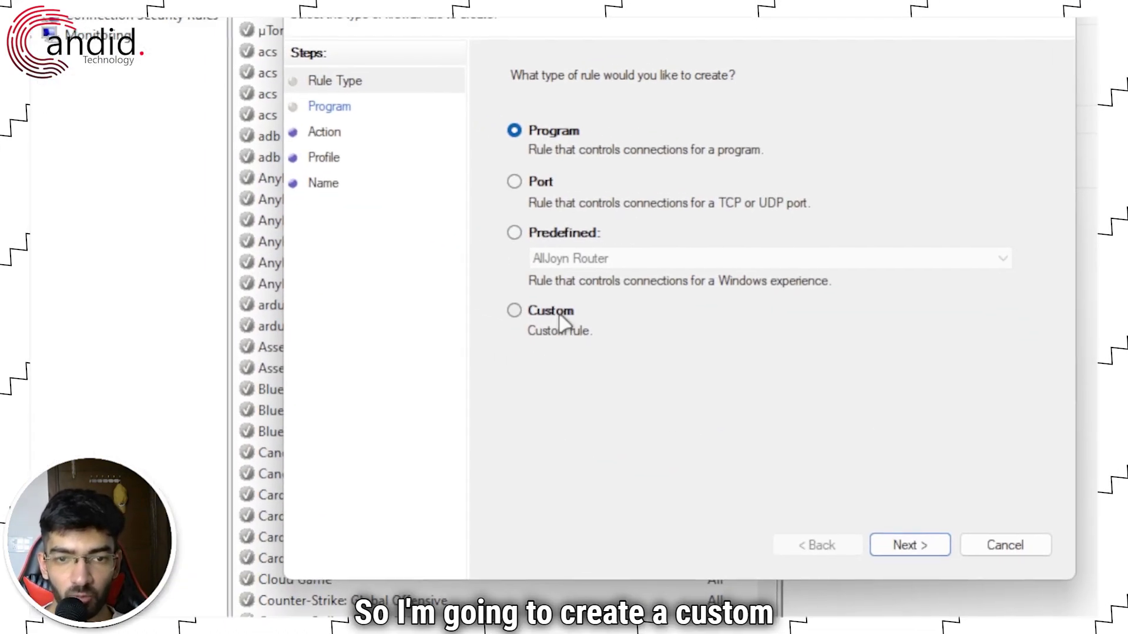
Choose the Custom rule type and apply the rule to all programs
left_click(561, 317)
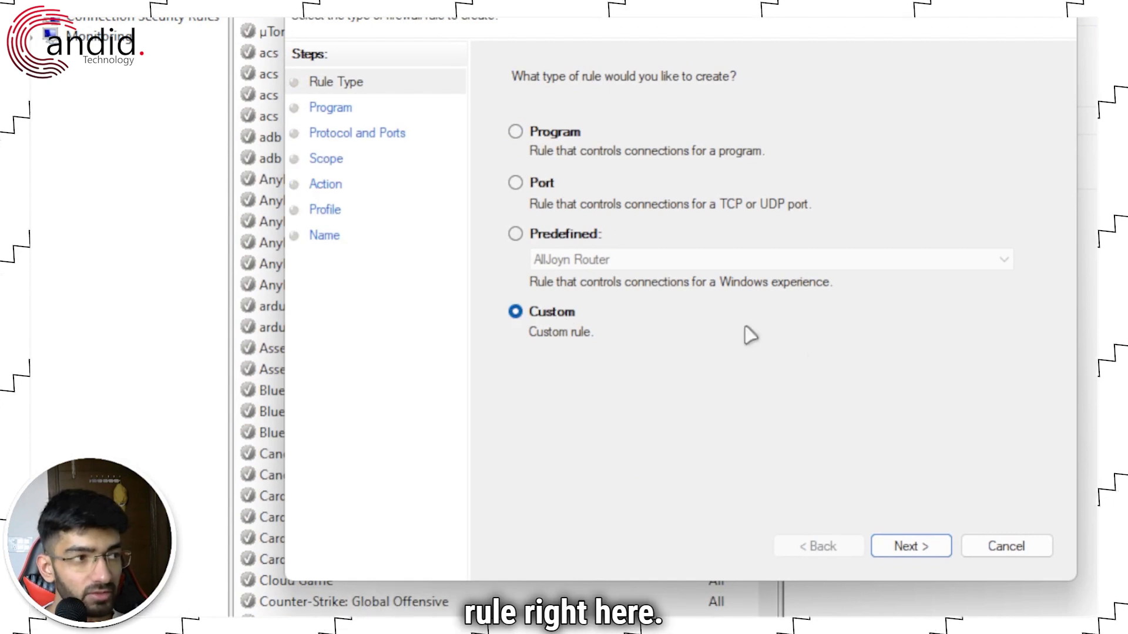
left_click(902, 546)
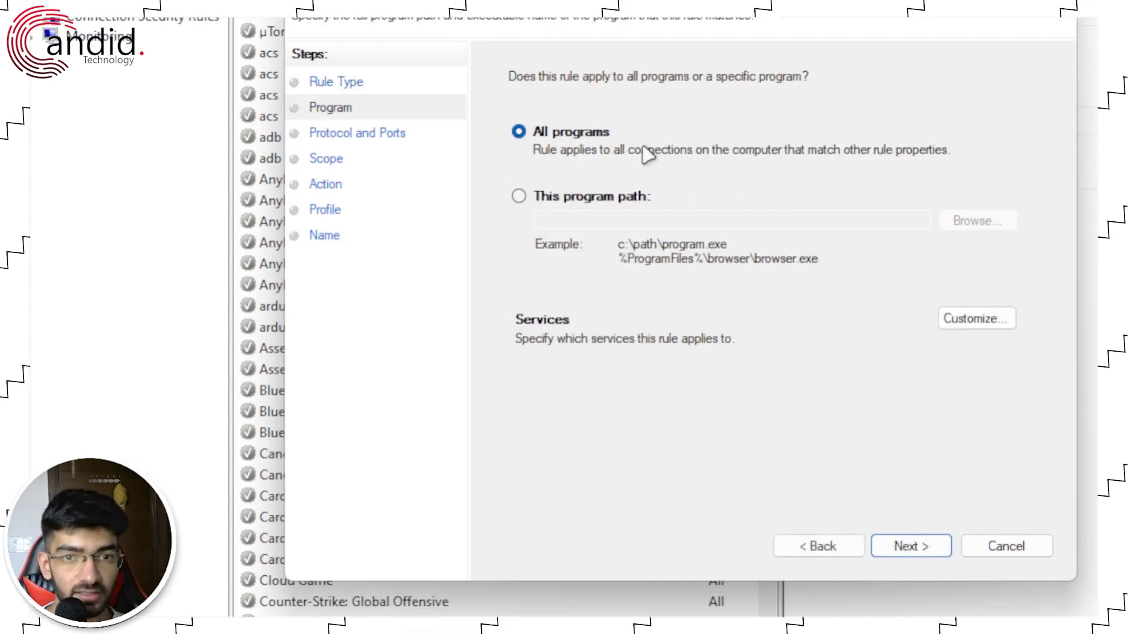
left_click(596, 200)
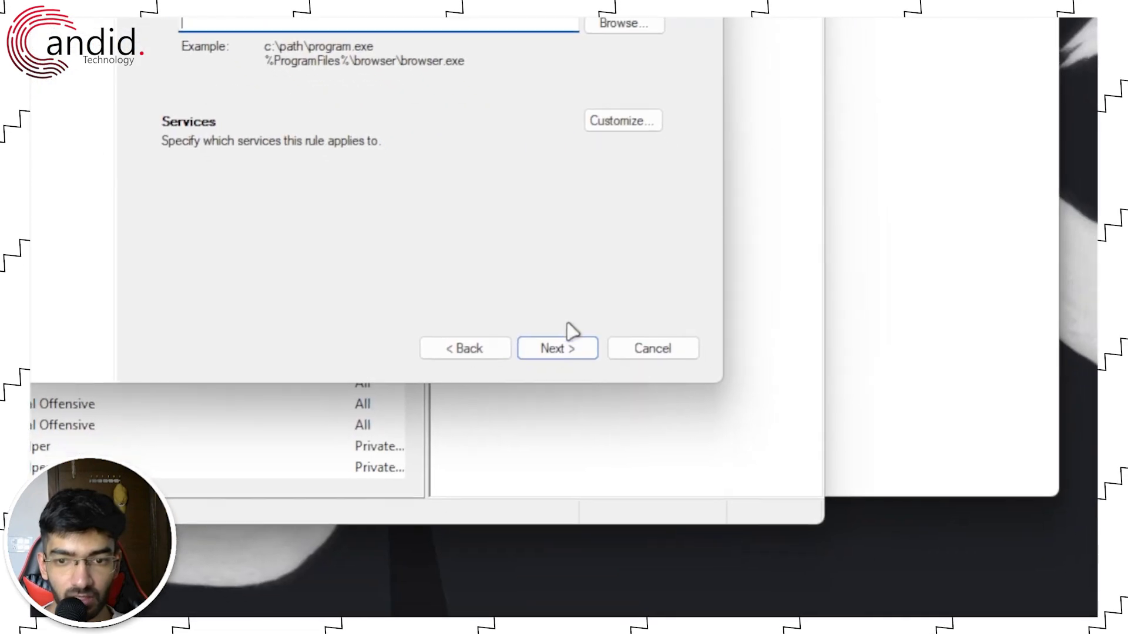
left_click(558, 345)
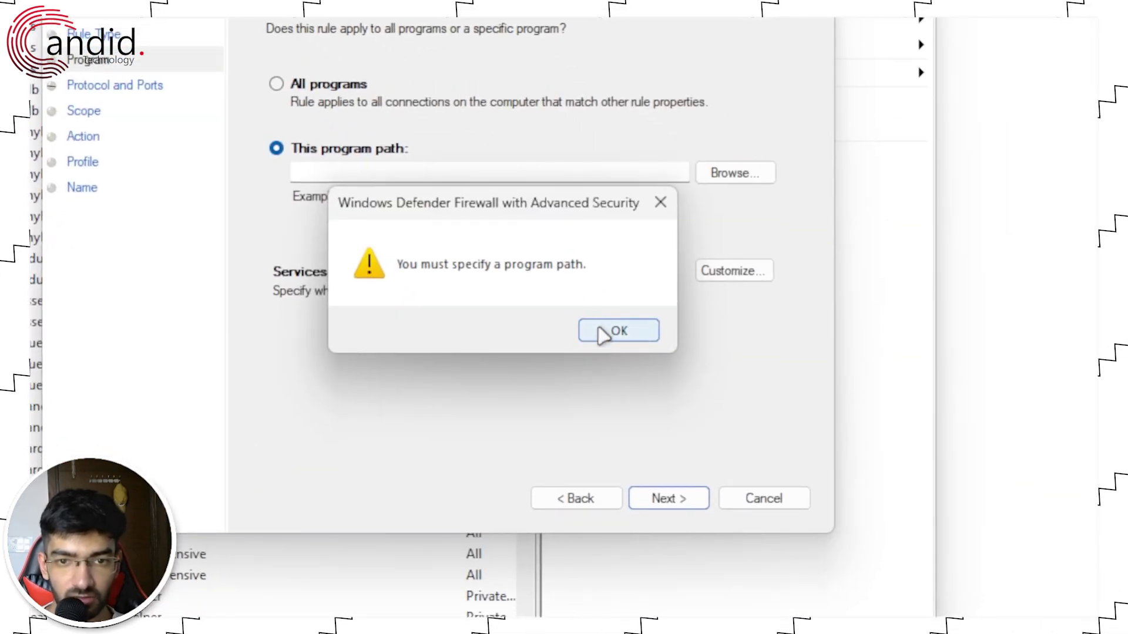
left_click(500, 154)
left_click(344, 88)
left_click(668, 499)
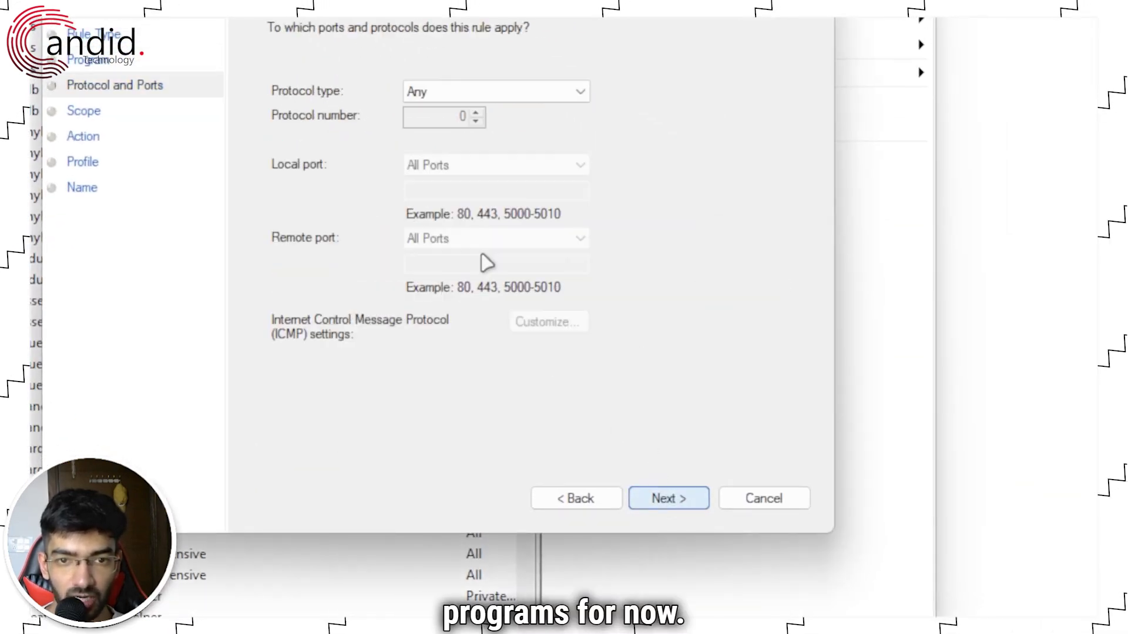
Set the protocol to TCP with specific local port 2099
left_click(523, 96)
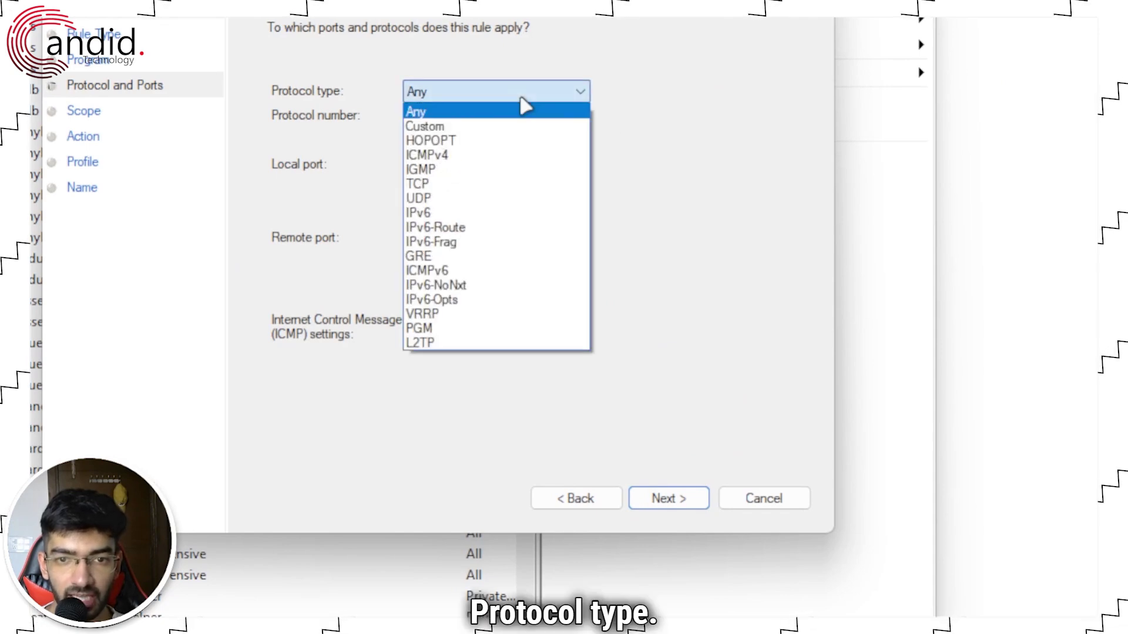
left_click(513, 184)
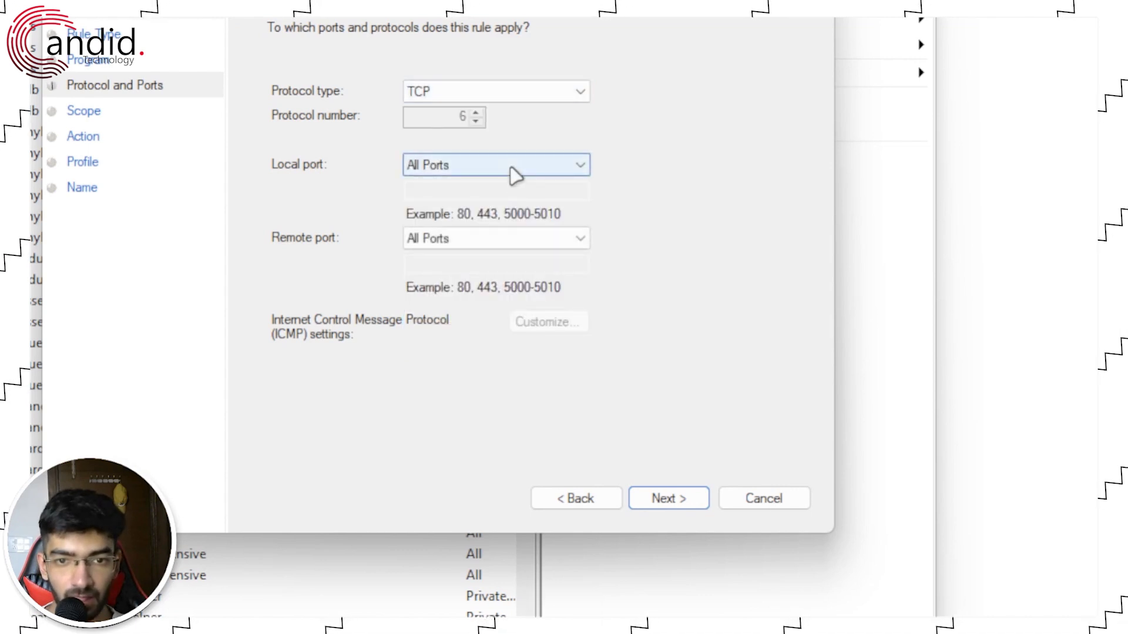
left_click(510, 171)
left_click(522, 201)
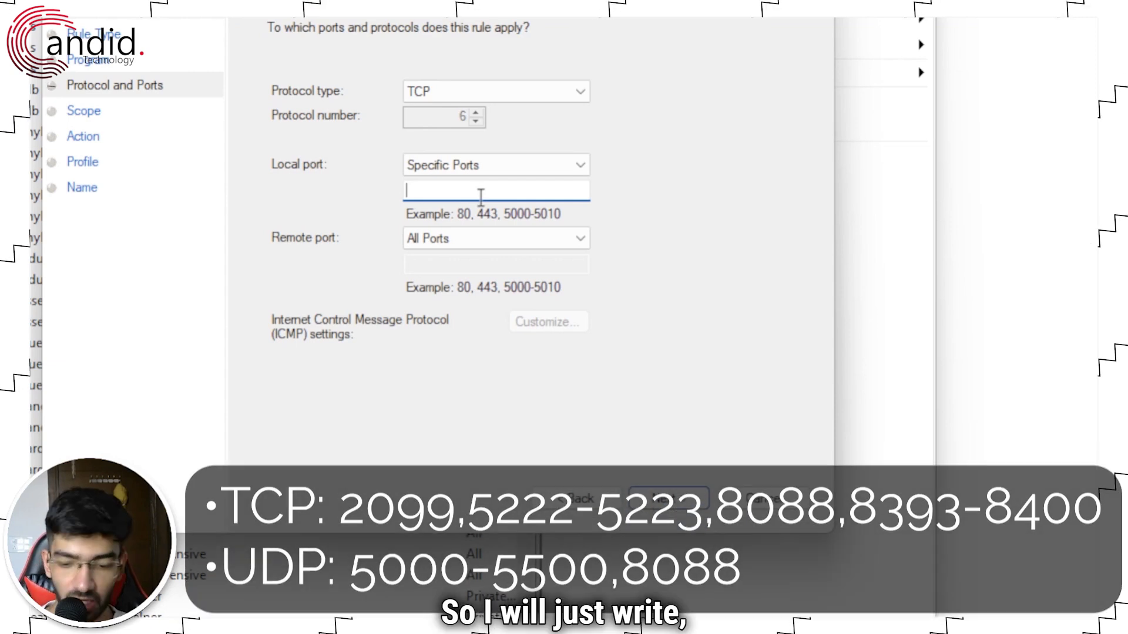
type("2099")
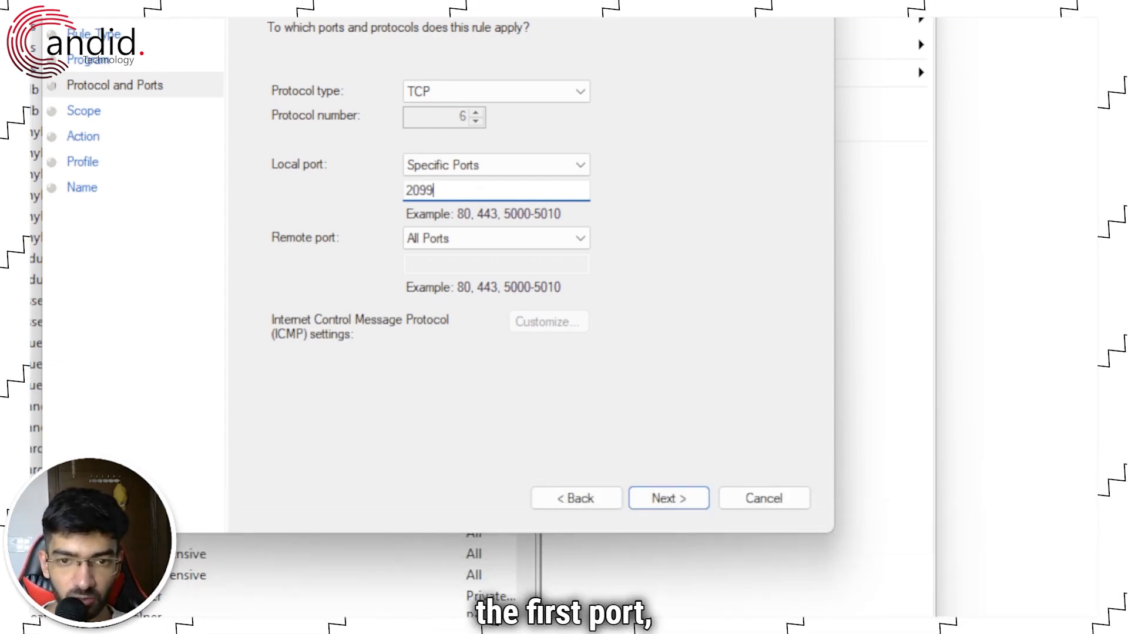
Keep any IP address, the default action and all three profiles, then name the rule 'Valorant TCP Port'
left_click(669, 503)
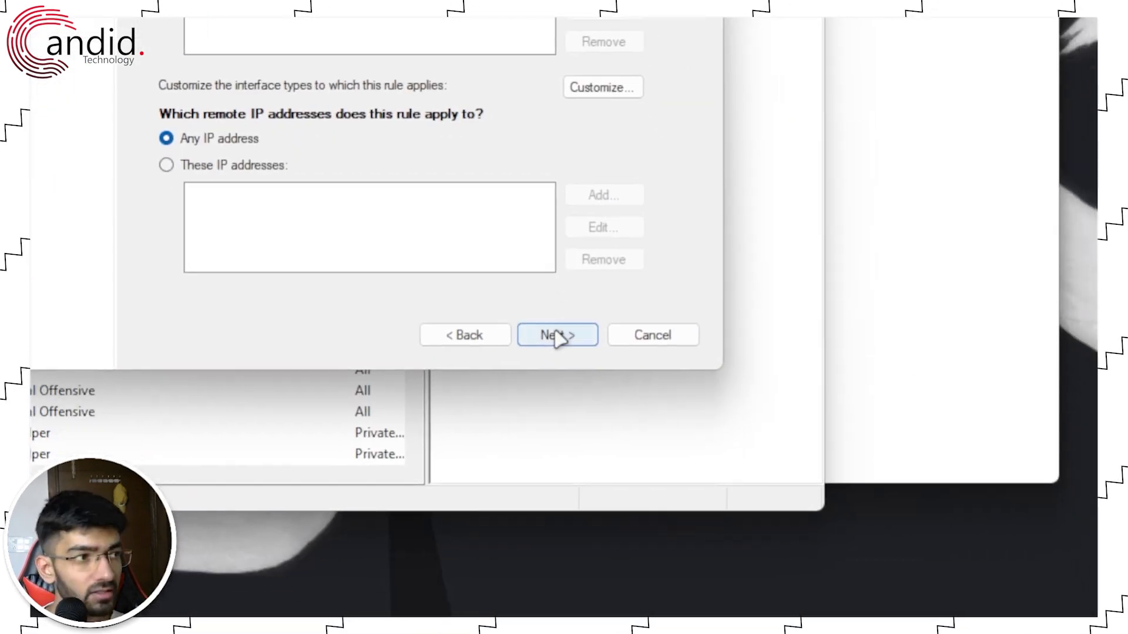
left_click(558, 337)
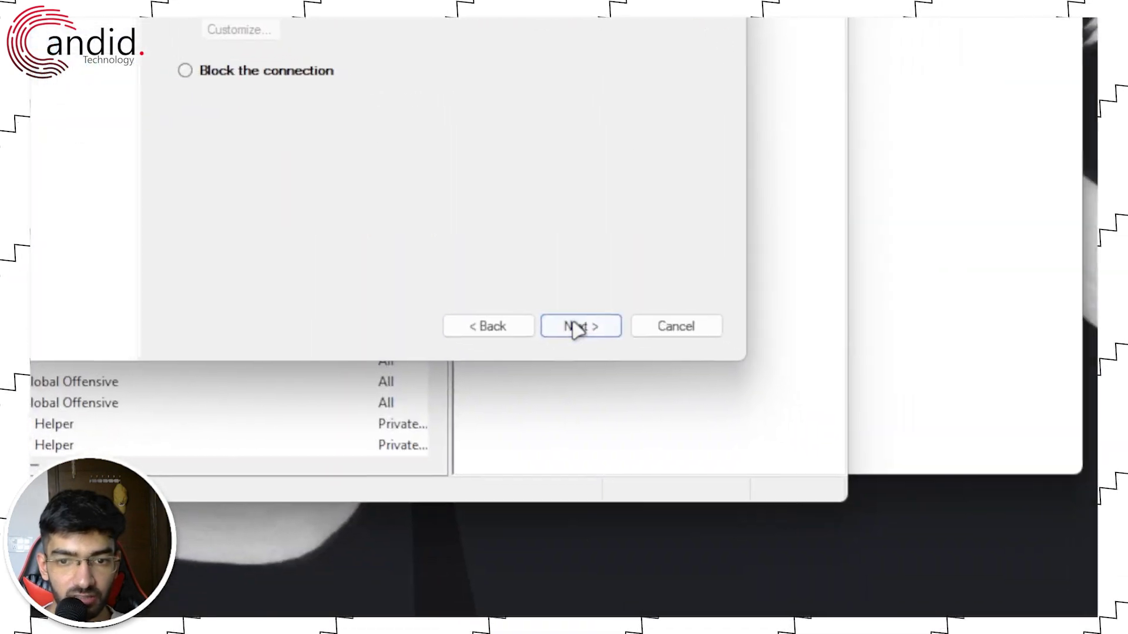
left_click(575, 325)
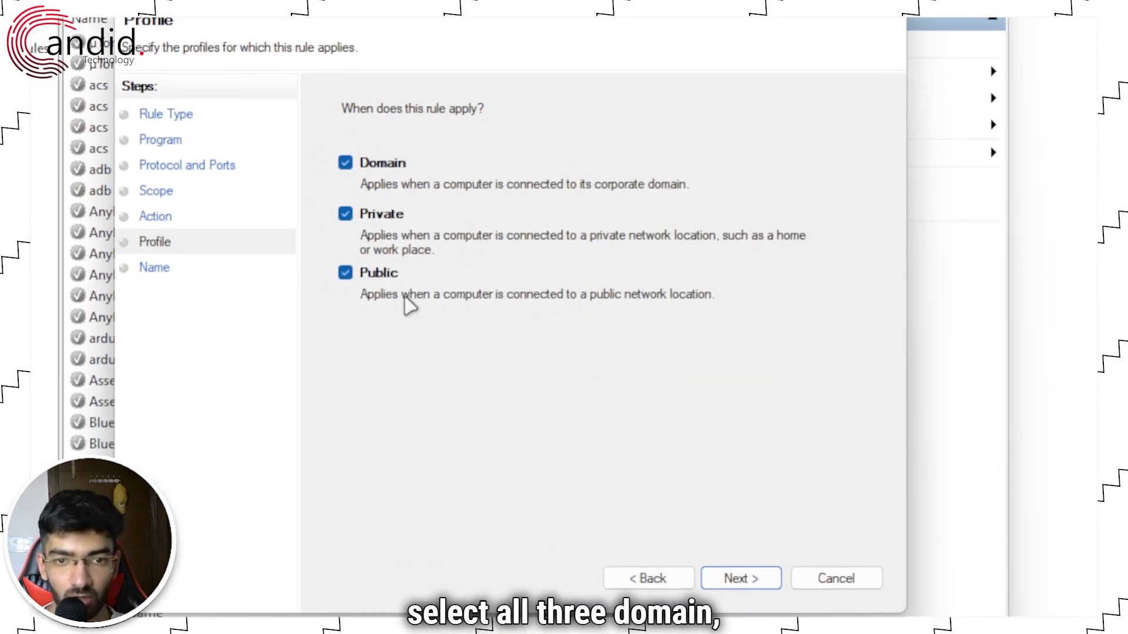
left_click(741, 578)
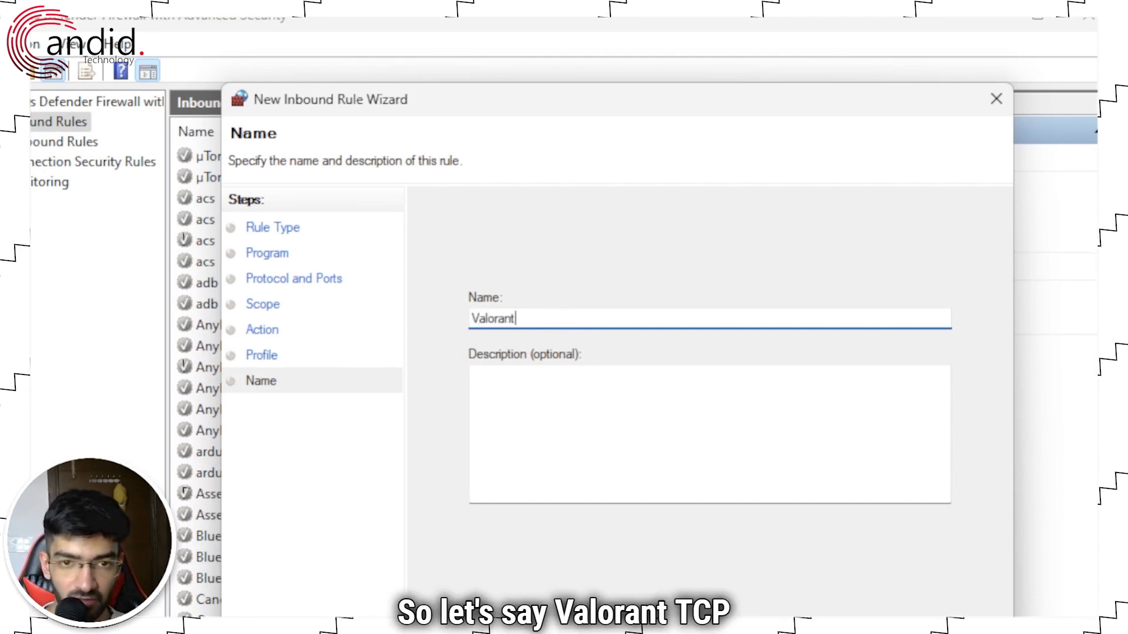
type("Valorant TCP Port")
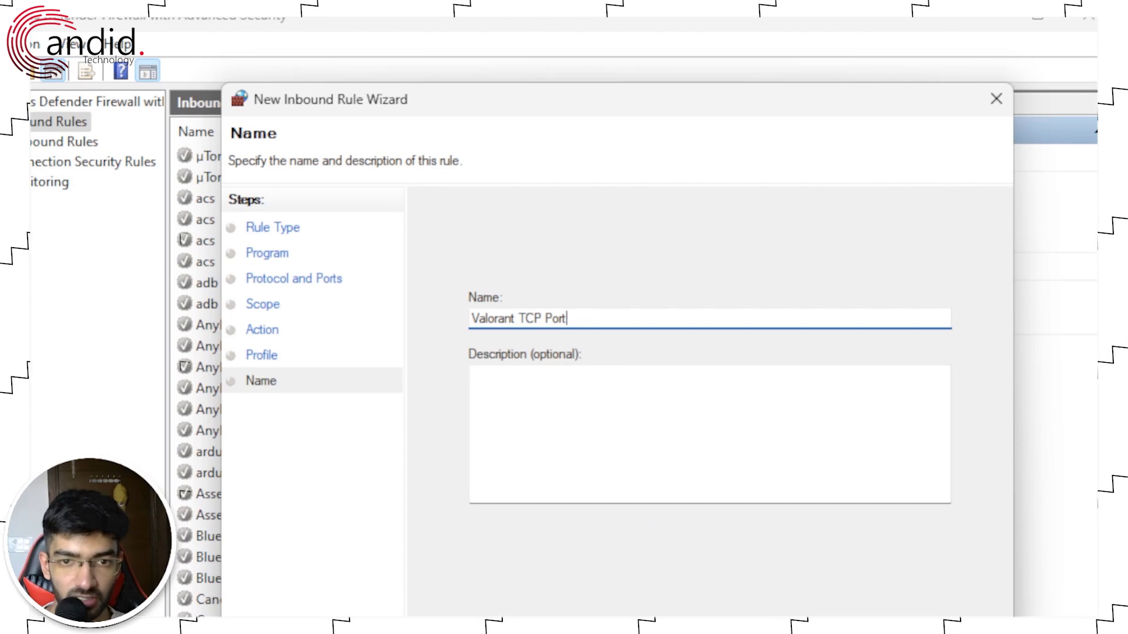
left_click(473, 374)
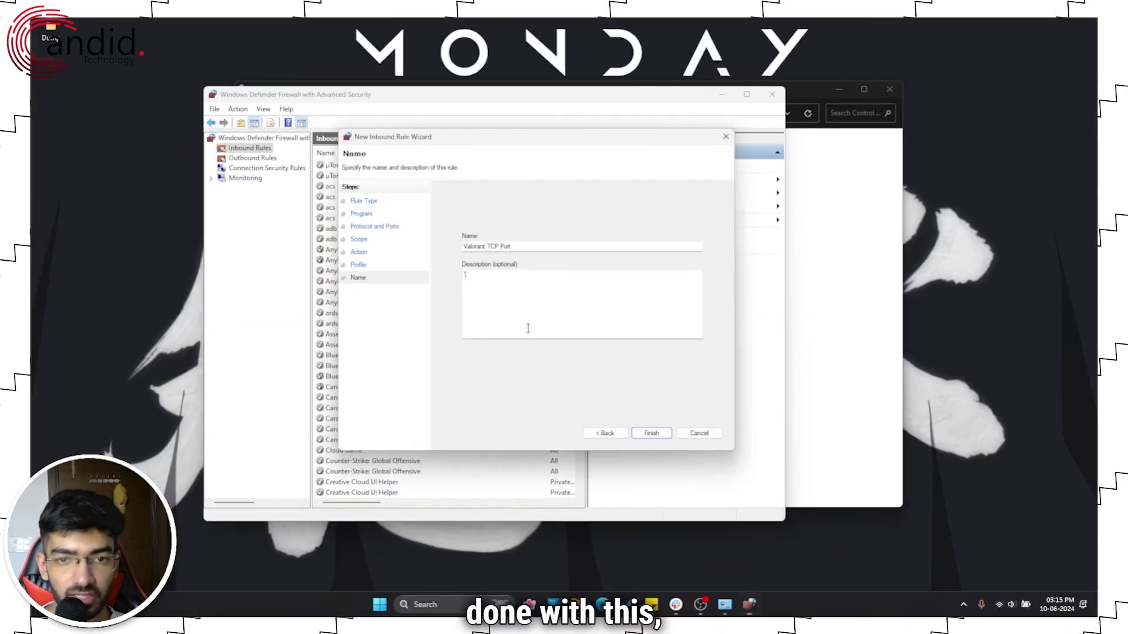
Cancel the rule wizard, start another new inbound rule, and cancel that wizard too
left_click(519, 308)
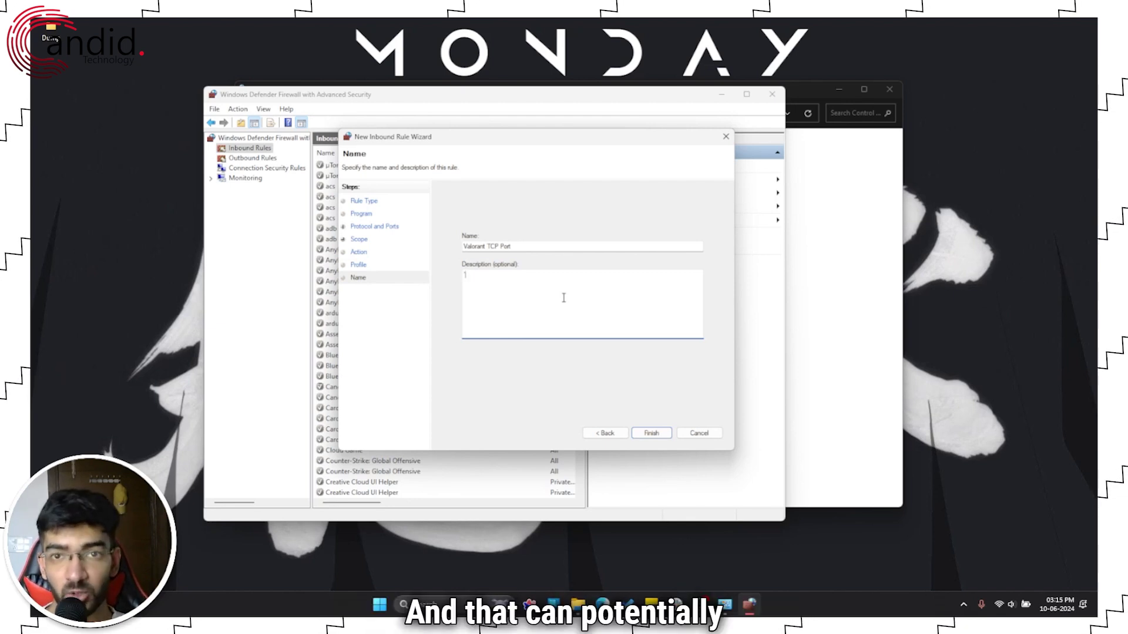
left_click(705, 435)
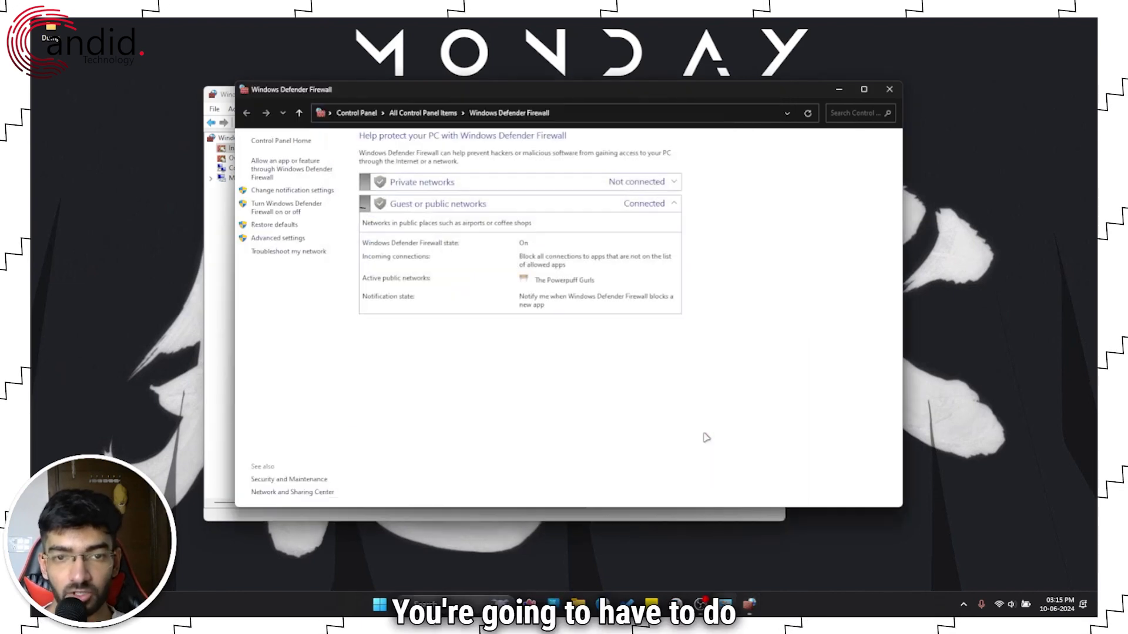
left_click(224, 207)
right_click(253, 149)
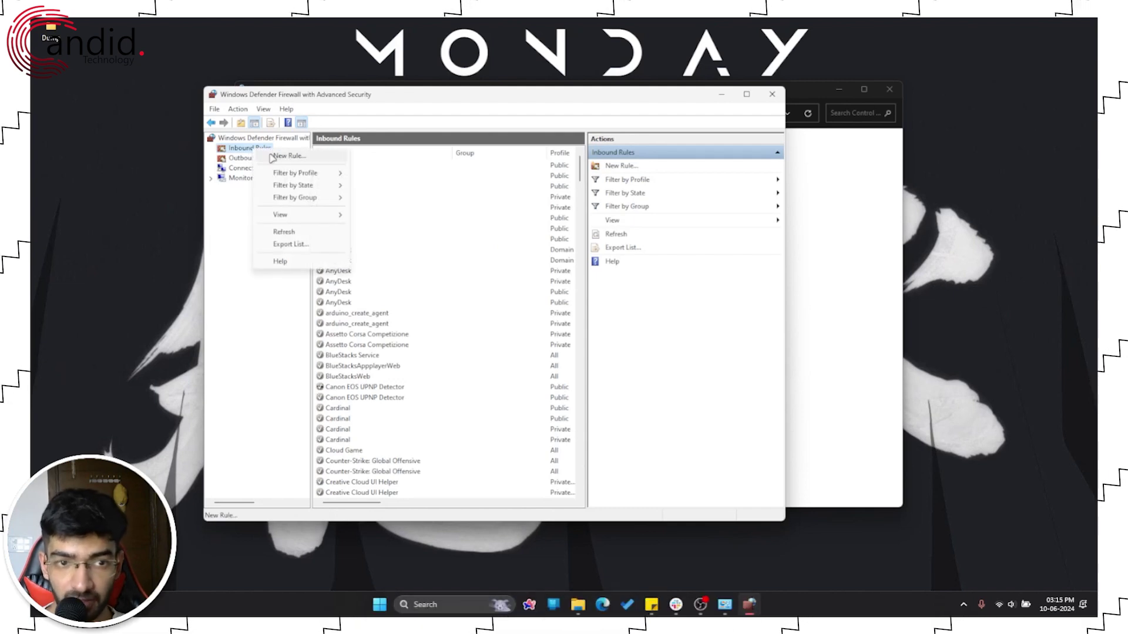
left_click(274, 157)
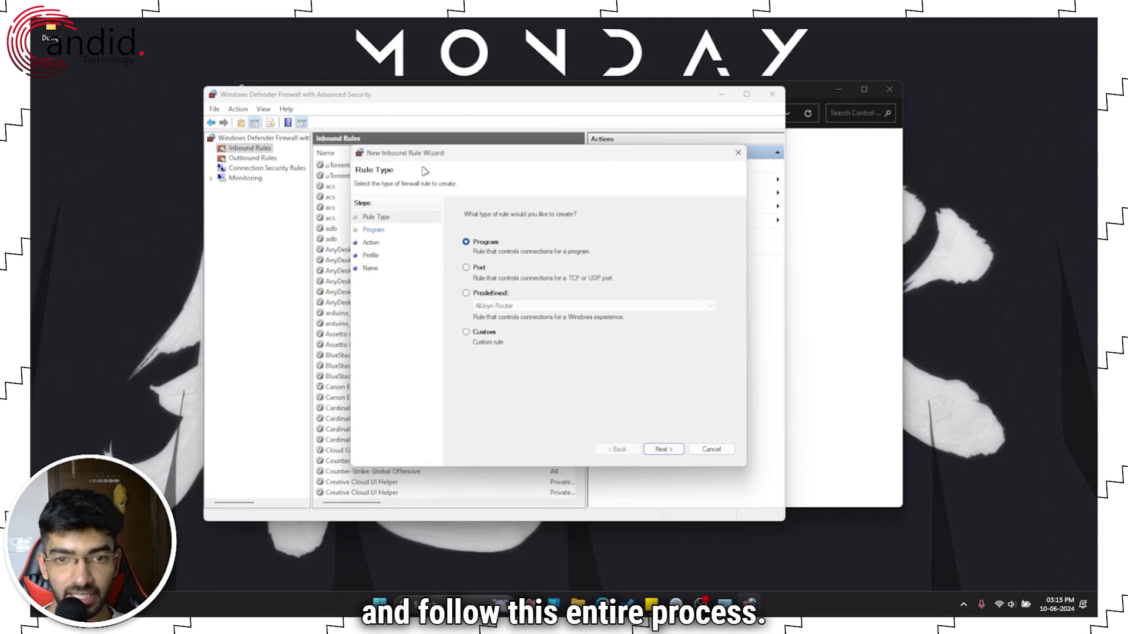
left_click(711, 448)
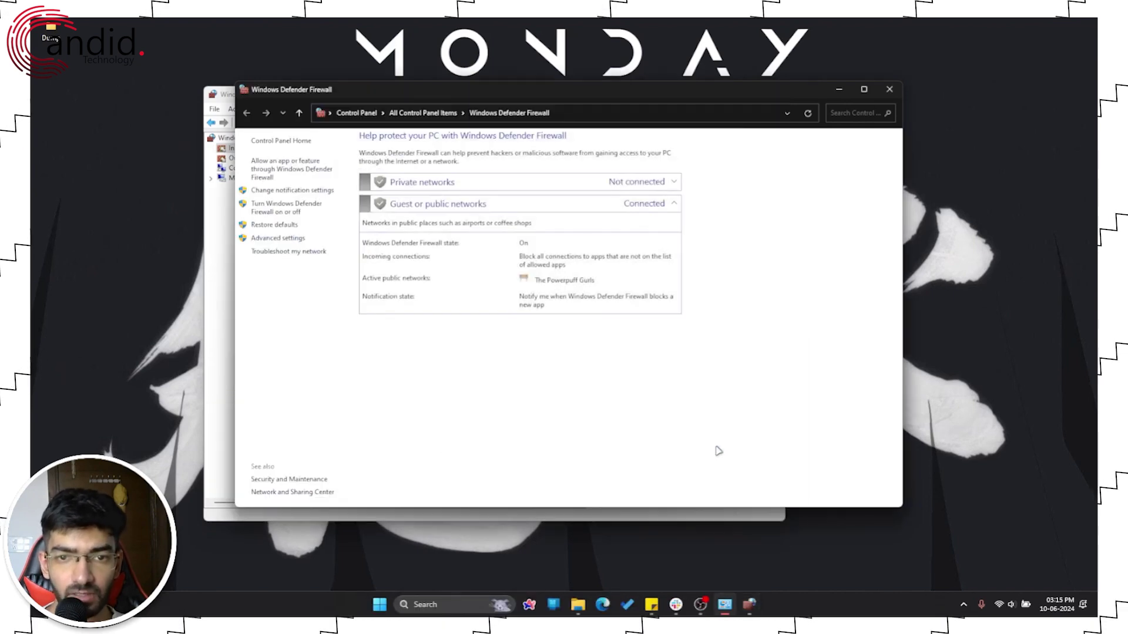